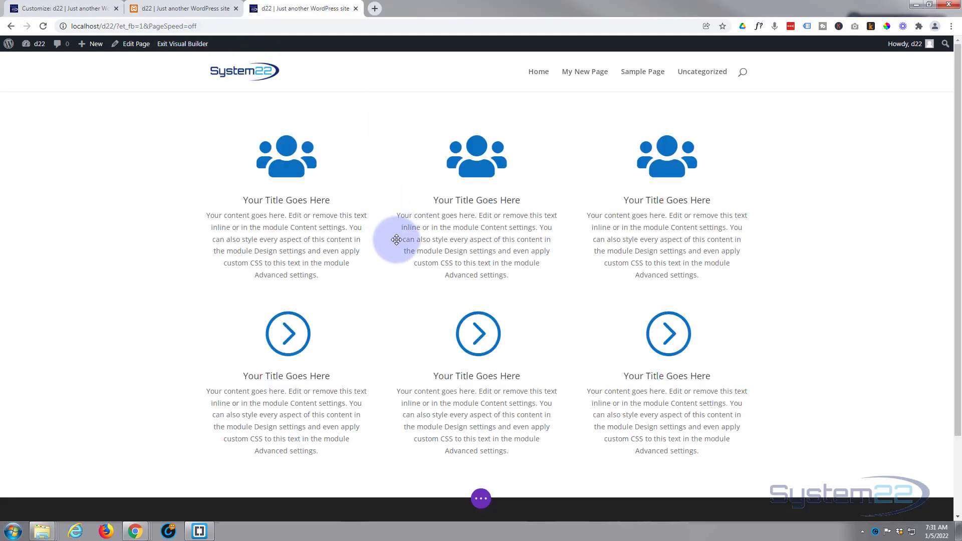
Add a three-column row and insert a Blurb module in its first column
{"action": "left_click", "coordinate": [477, 294]}
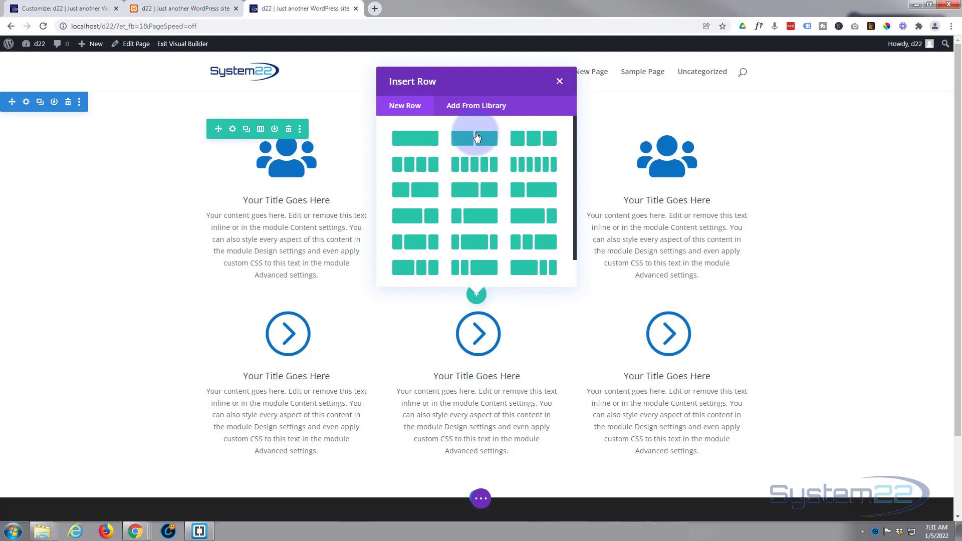
{"action": "left_click", "coordinate": [539, 141]}
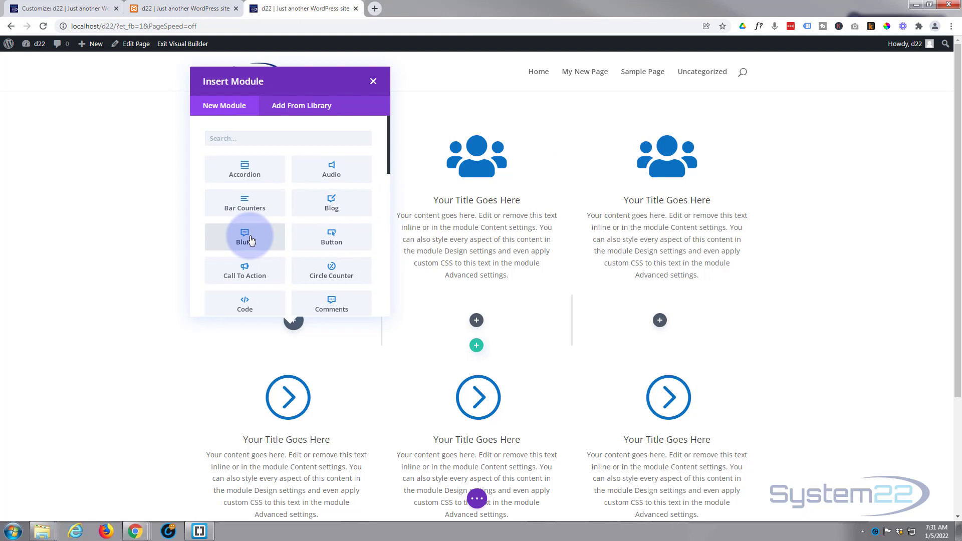
{"action": "left_click", "coordinate": [251, 241]}
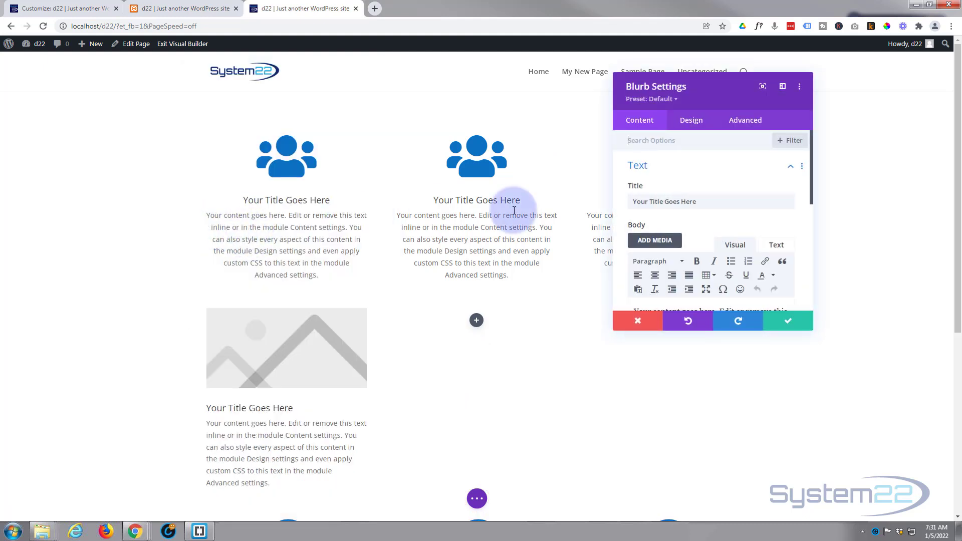
Select the blurb's default title text and change its text format
{"action": "left_click_drag", "start_coordinate": [708, 202], "coordinate": [606, 210]}
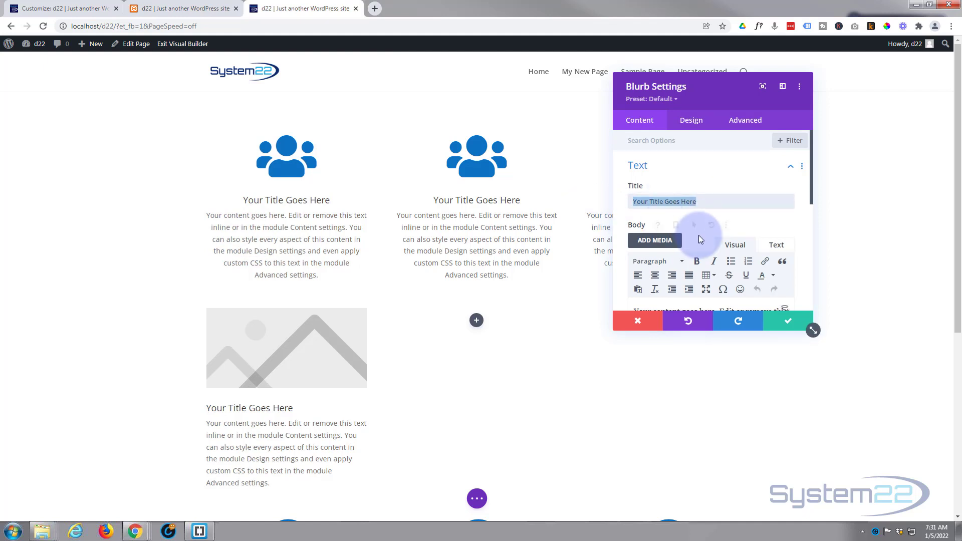
{"action": "scroll", "coordinate": [700, 240], "scroll_direction": "down", "scroll_amount": 2}
{"action": "left_click_drag", "start_coordinate": [745, 273], "coordinate": [631, 211]}
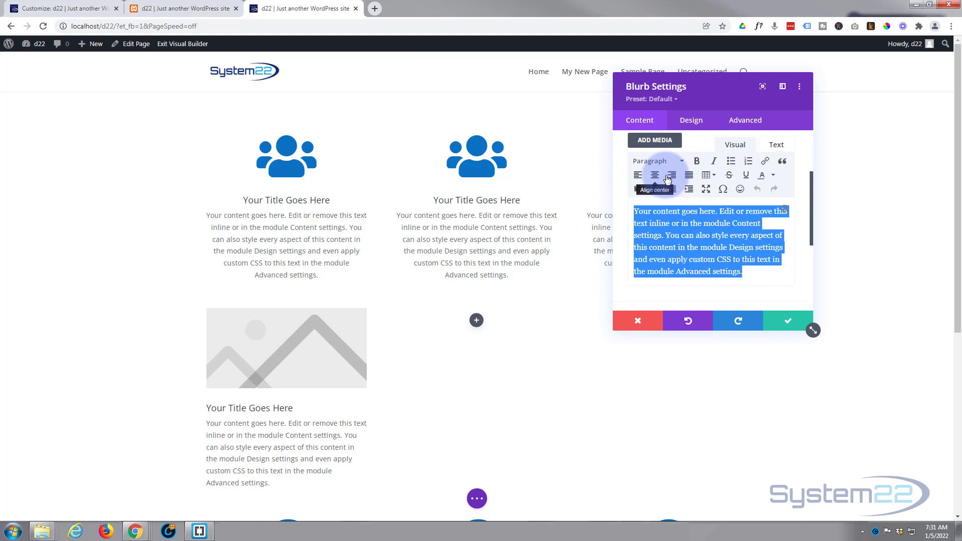
{"action": "left_click", "coordinate": [651, 165]}
{"action": "left_click", "coordinate": [698, 163]}
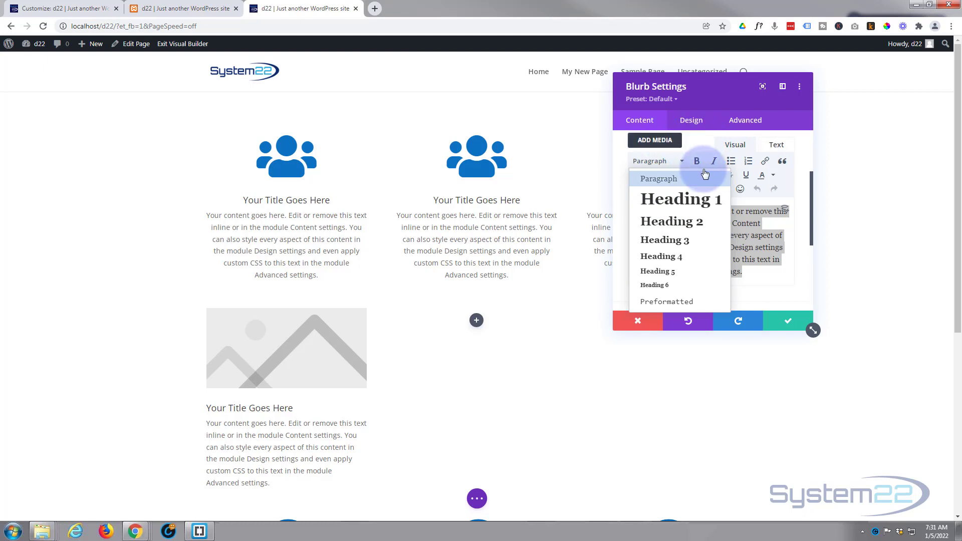
{"action": "left_click", "coordinate": [717, 233]}
{"action": "scroll", "coordinate": [716, 233], "scroll_direction": "down", "scroll_amount": 5}
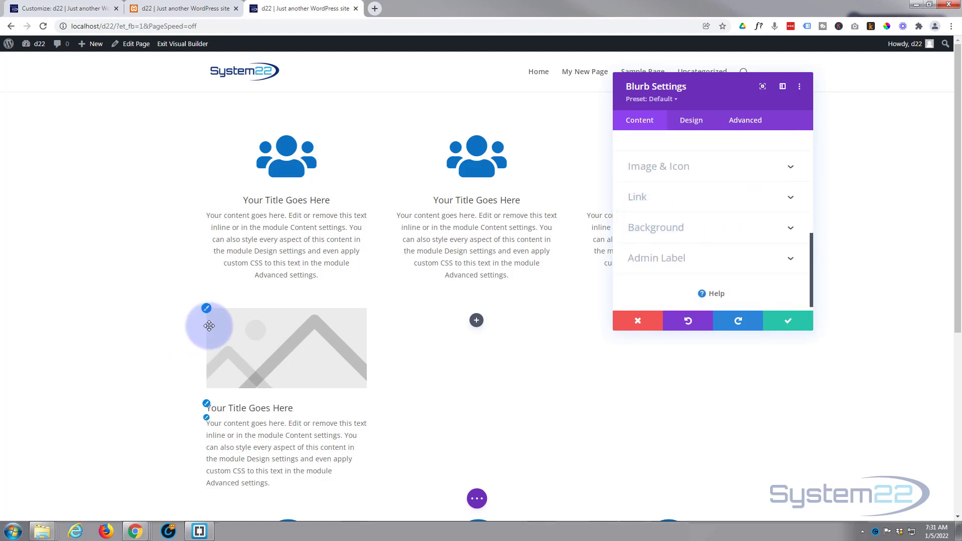
Turn on Use Icon and pick the person-in-a-circle icon found by searching 'person'
{"action": "left_click", "coordinate": [688, 171]}
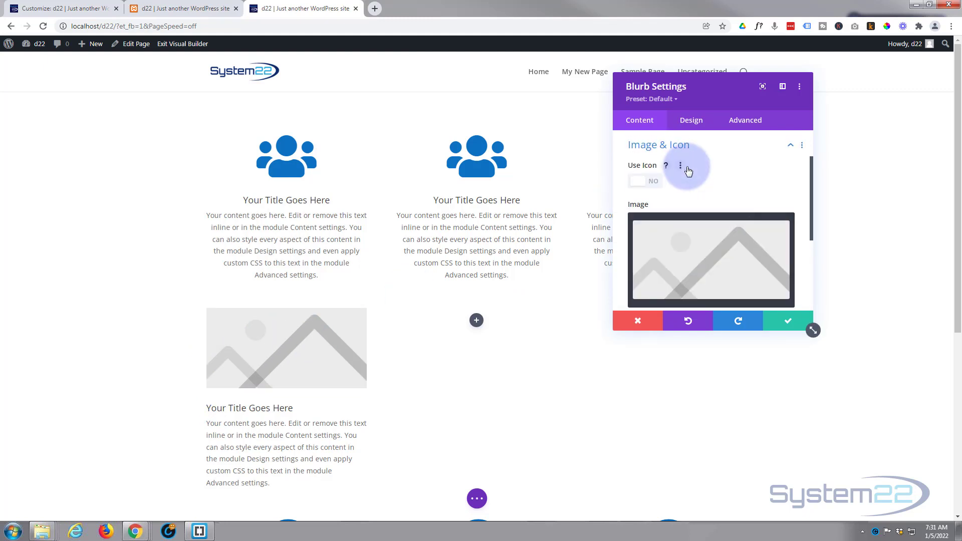
{"action": "left_click", "coordinate": [648, 182]}
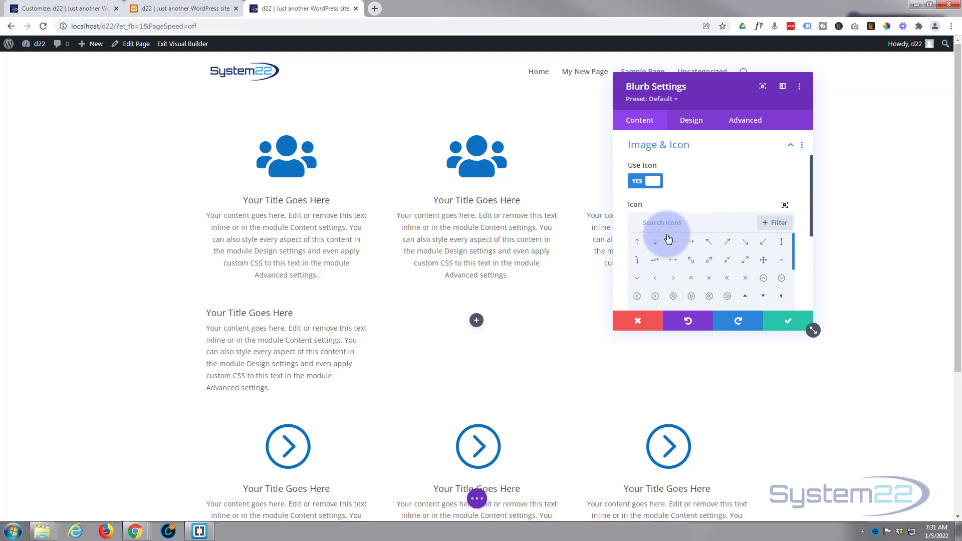
{"action": "left_click", "coordinate": [654, 222]}
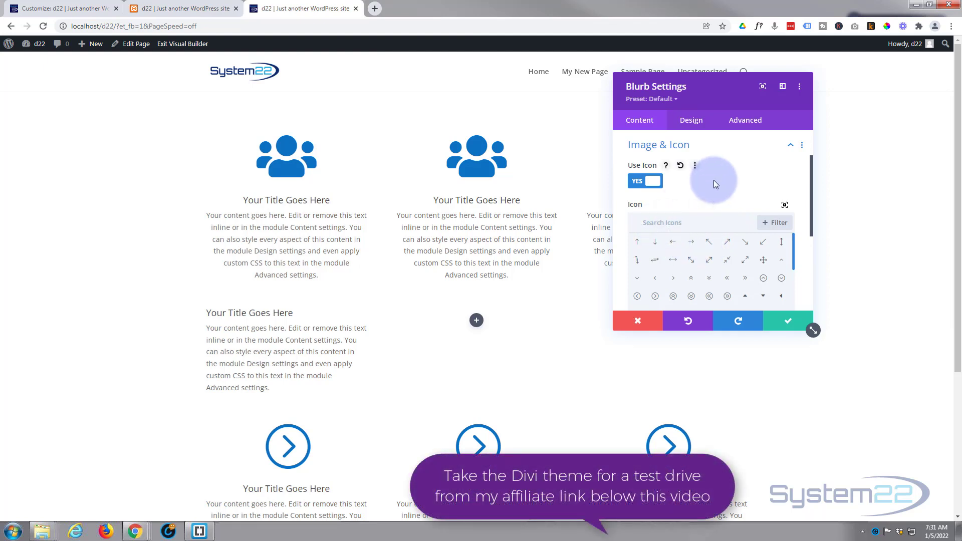
{"action": "type", "text": "person"}
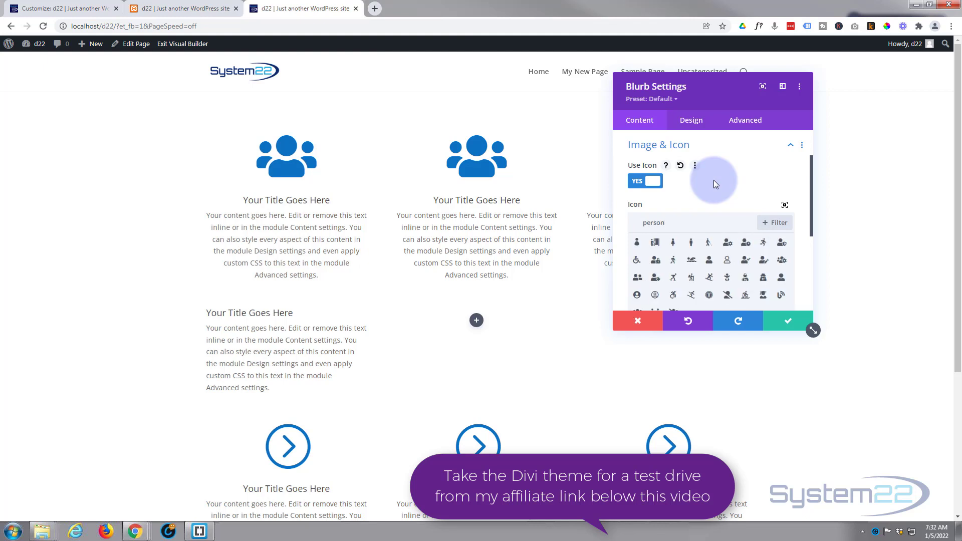
{"action": "left_click", "coordinate": [636, 298]}
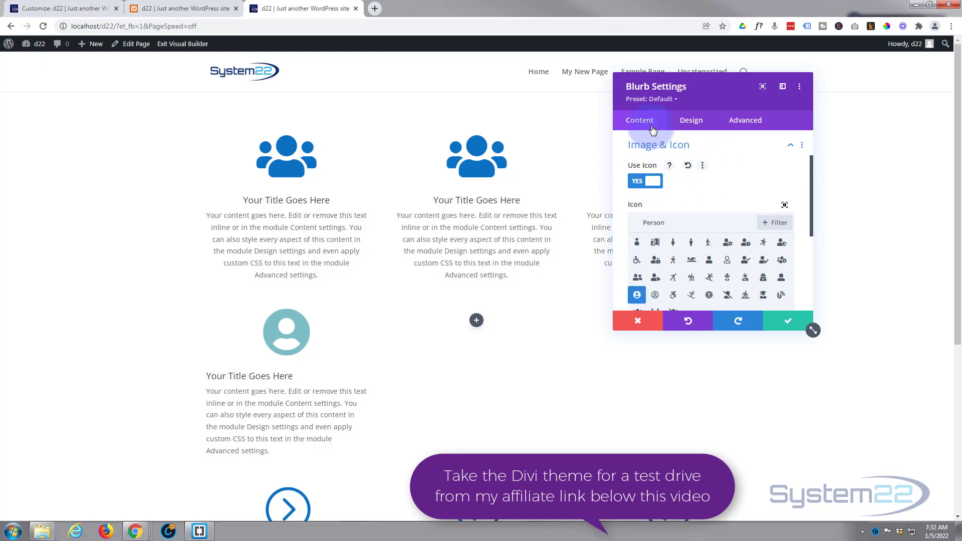
Set the blurb's icon colour to blue #0c71c3 in Design > Image & Icon
{"action": "left_click", "coordinate": [686, 122]}
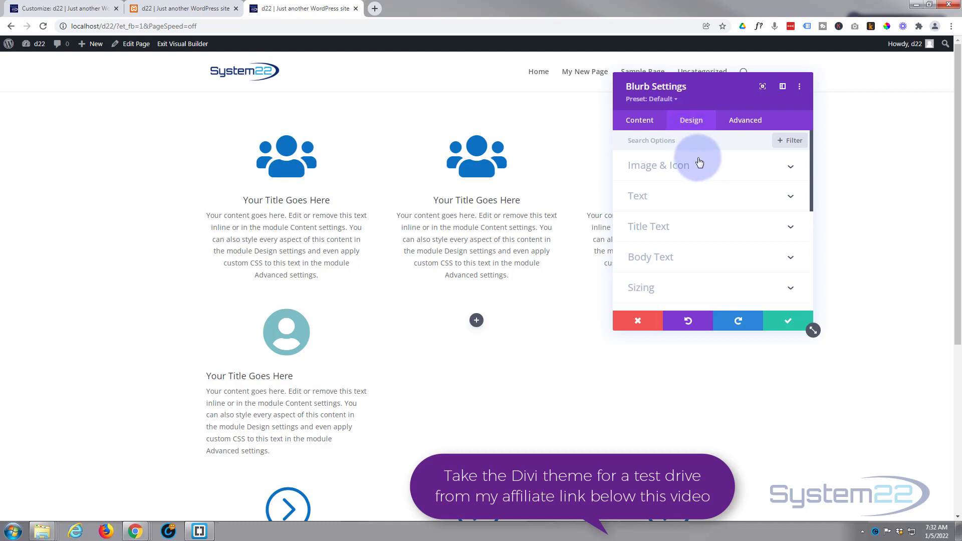
{"action": "left_click", "coordinate": [655, 172]}
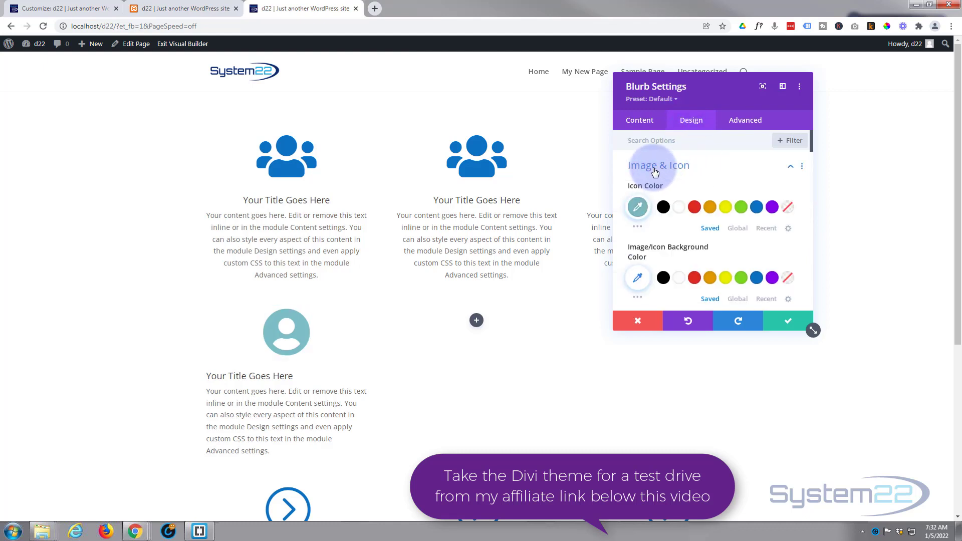
{"action": "left_click", "coordinate": [757, 208]}
{"action": "left_click", "coordinate": [732, 215]}
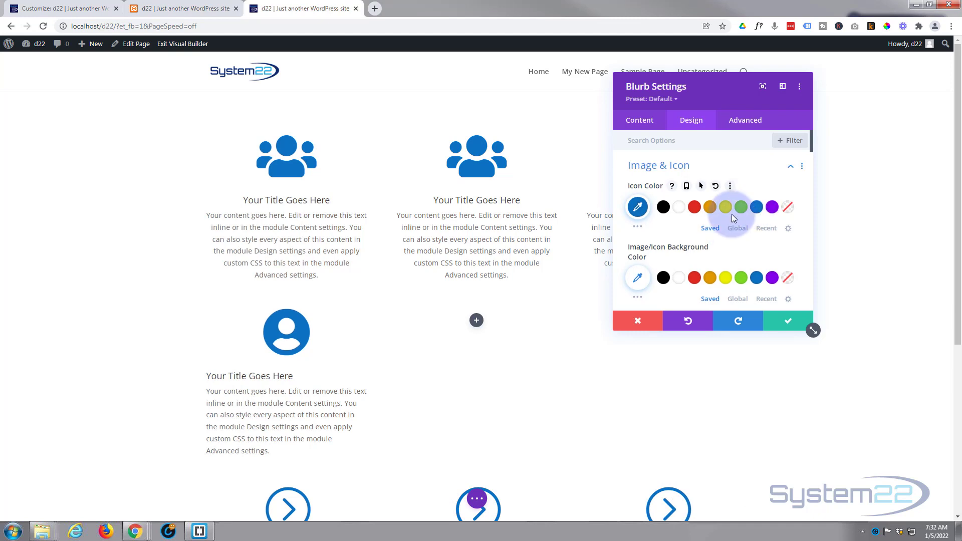
{"action": "left_click", "coordinate": [702, 170]}
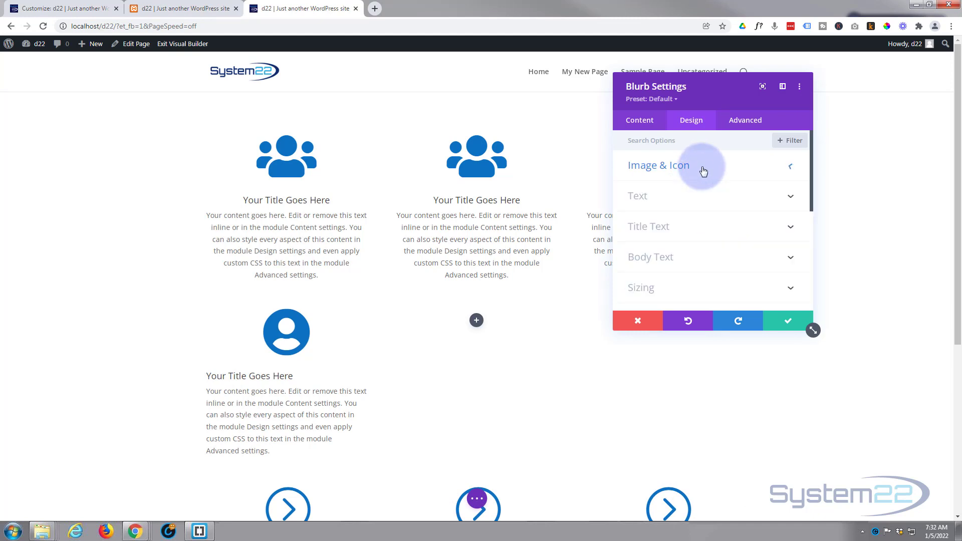
Set the blurb's text alignment to centre
{"action": "left_click", "coordinate": [682, 204]}
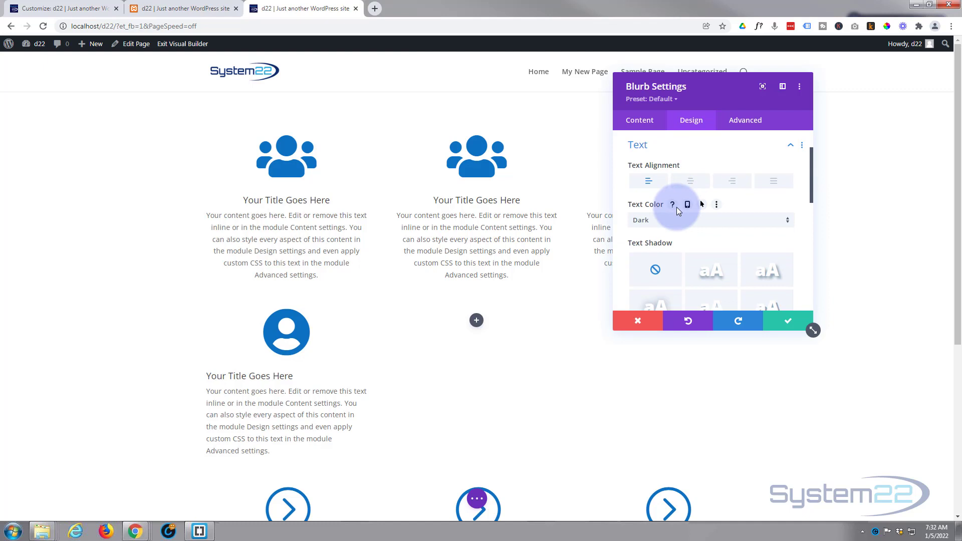
{"action": "left_click", "coordinate": [689, 182]}
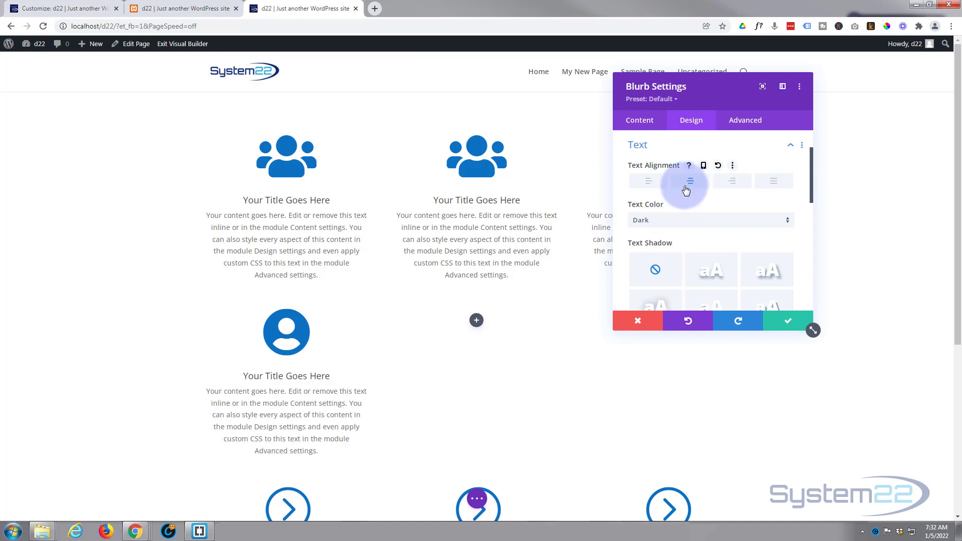
{"action": "left_click", "coordinate": [246, 438]}
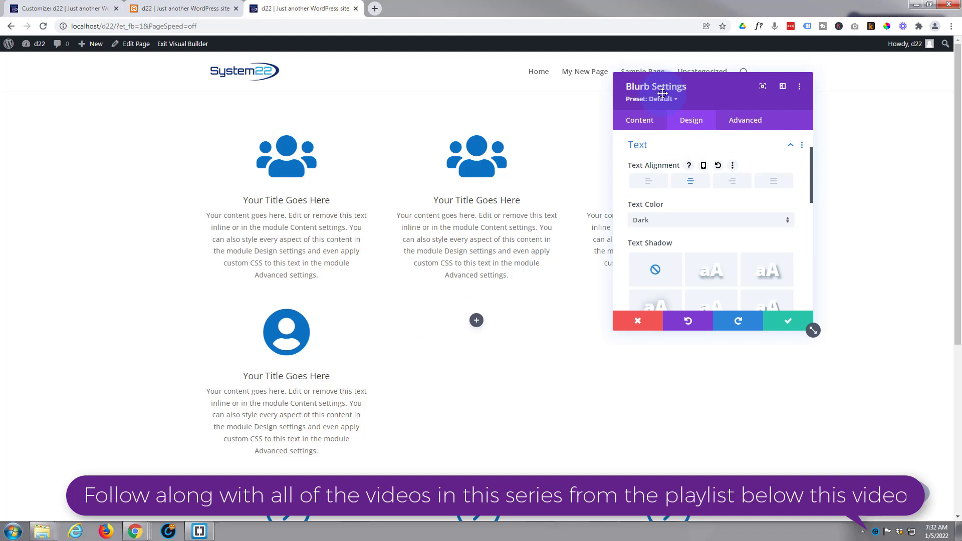
Open the Advanced tab's Blurb Image custom CSS field in its Hover state
{"action": "left_click", "coordinate": [746, 121]}
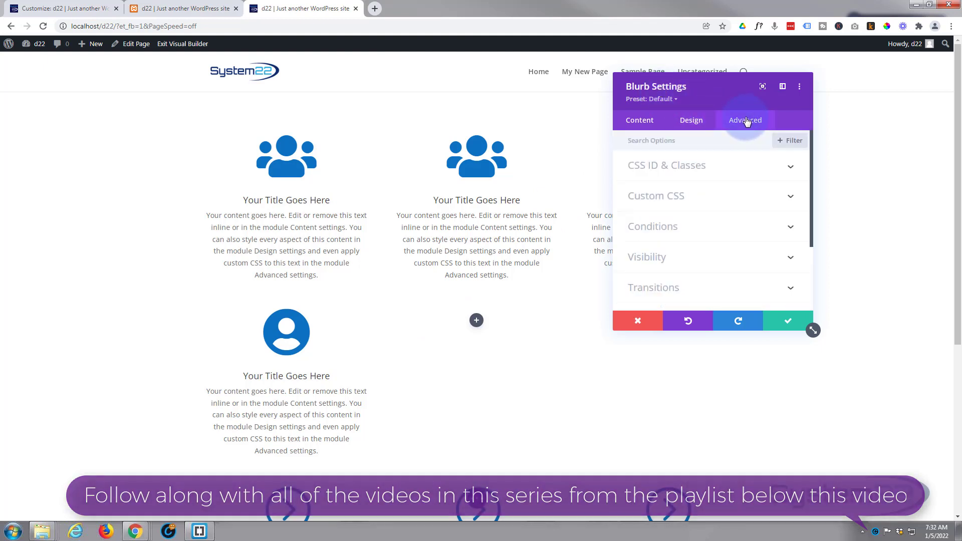
{"action": "left_click", "coordinate": [658, 197]}
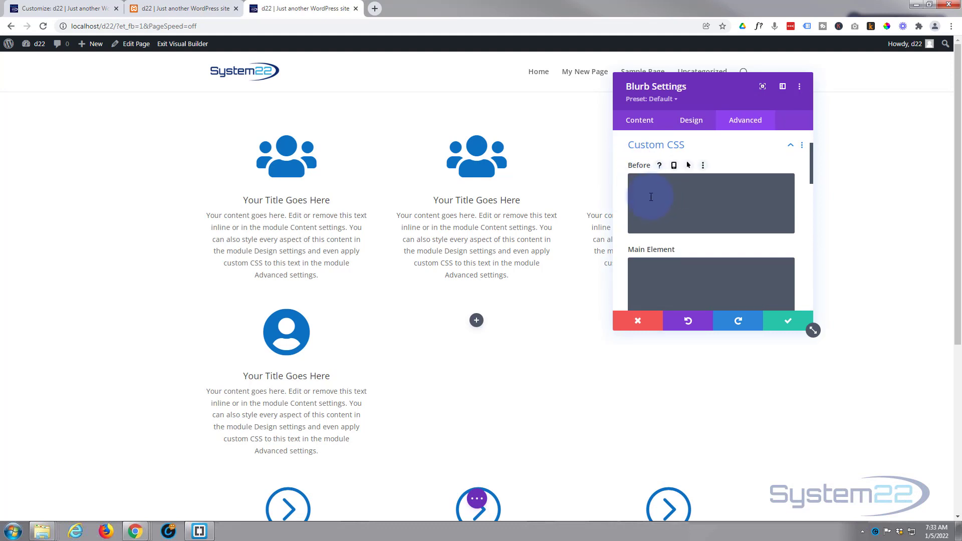
{"action": "scroll", "coordinate": [643, 173], "scroll_direction": "down", "scroll_amount": 2}
{"action": "scroll", "coordinate": [648, 176], "scroll_direction": "down", "scroll_amount": 3}
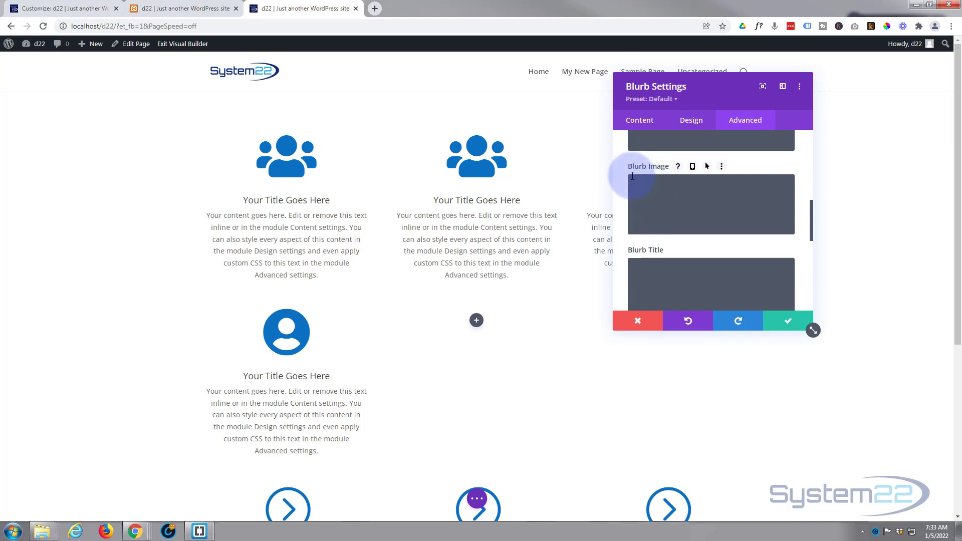
{"action": "scroll", "coordinate": [653, 254], "scroll_direction": "down", "scroll_amount": 2}
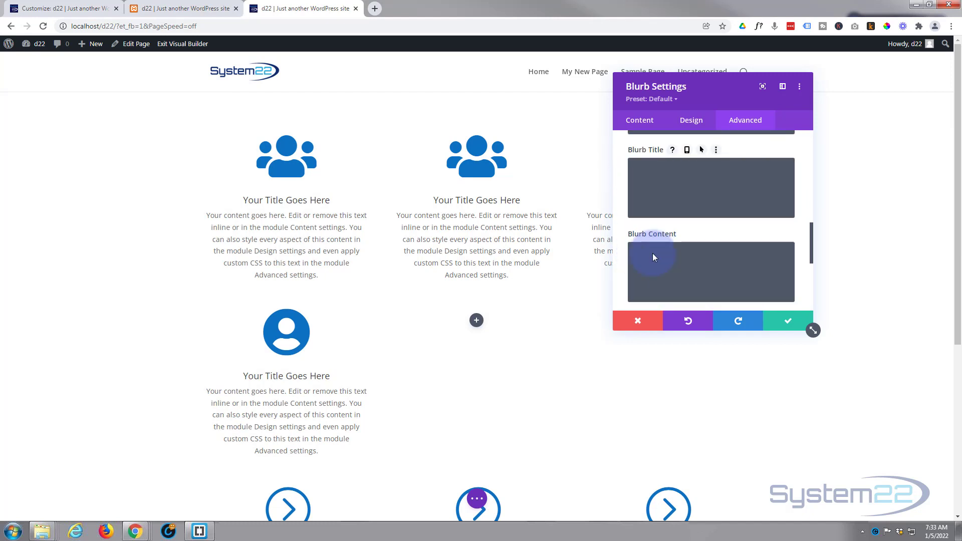
{"action": "scroll", "coordinate": [652, 254], "scroll_direction": "down", "scroll_amount": 2}
{"action": "scroll", "coordinate": [654, 254], "scroll_direction": "up", "scroll_amount": 5}
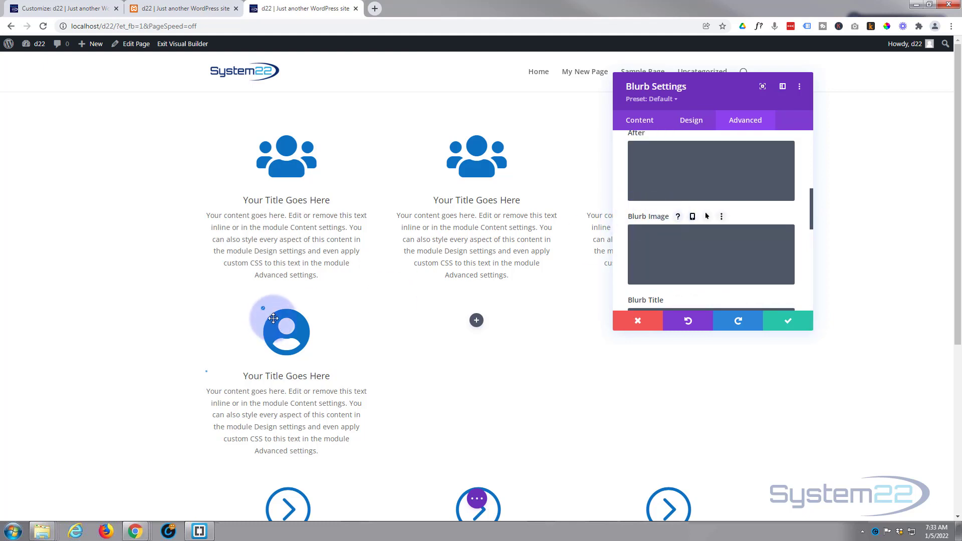
{"action": "left_click", "coordinate": [662, 255]}
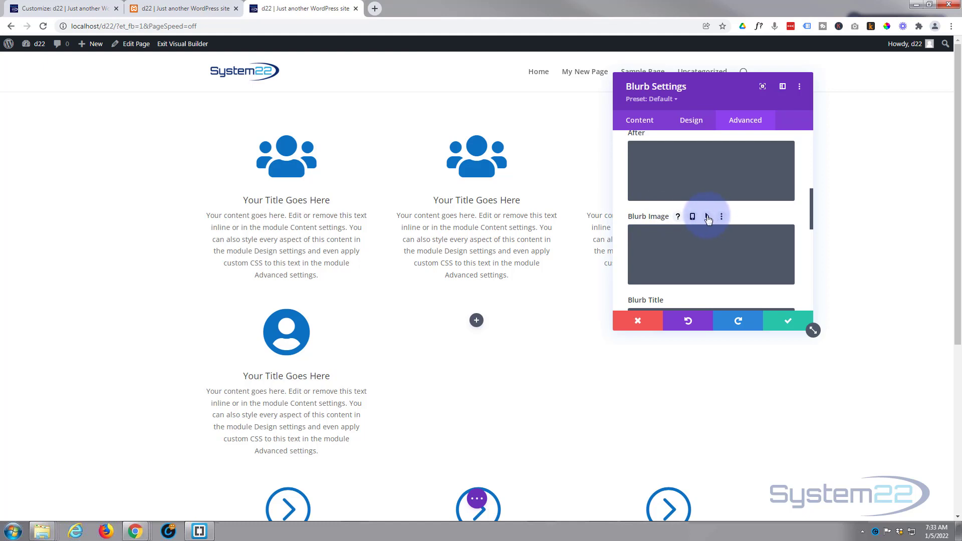
{"action": "left_click", "coordinate": [708, 218]}
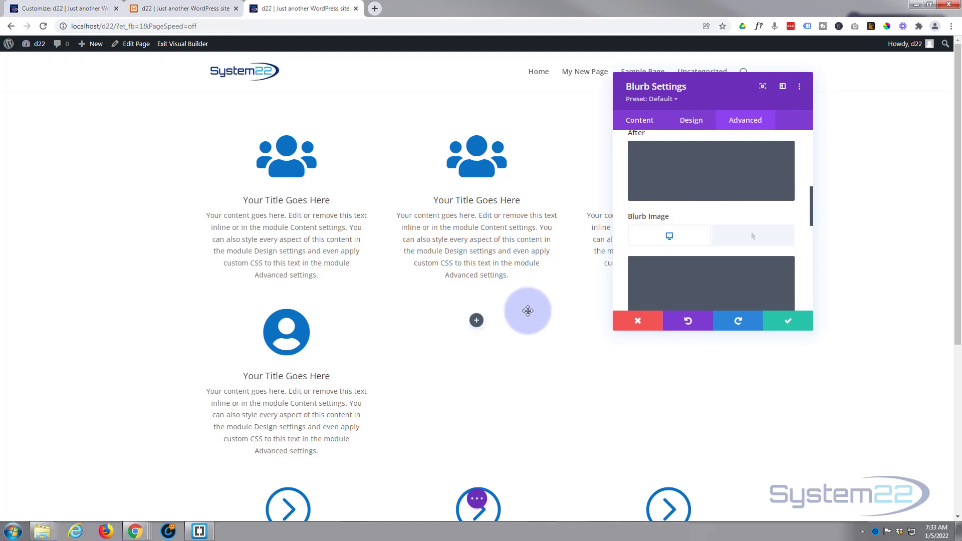
{"action": "left_click", "coordinate": [717, 241]}
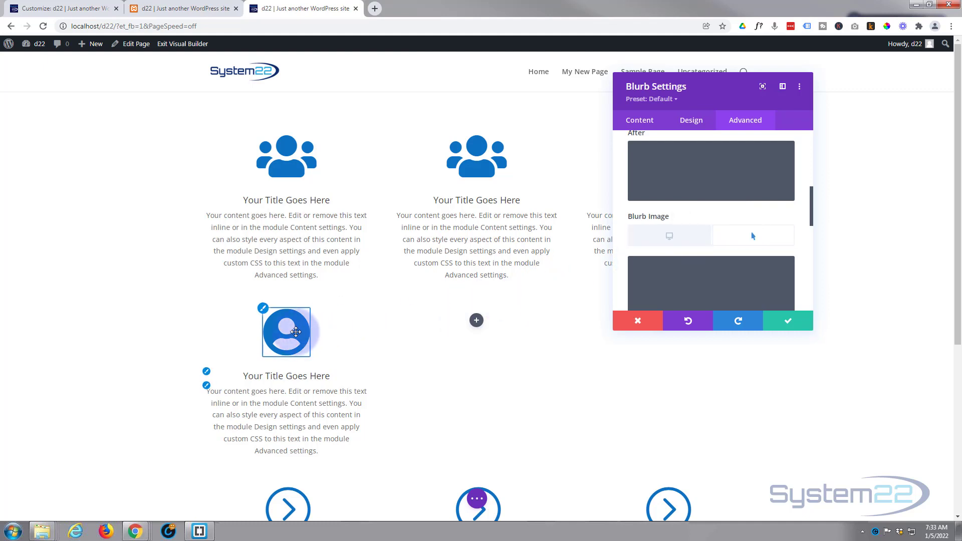
{"action": "scroll", "coordinate": [730, 202], "scroll_direction": "down", "scroll_amount": 2}
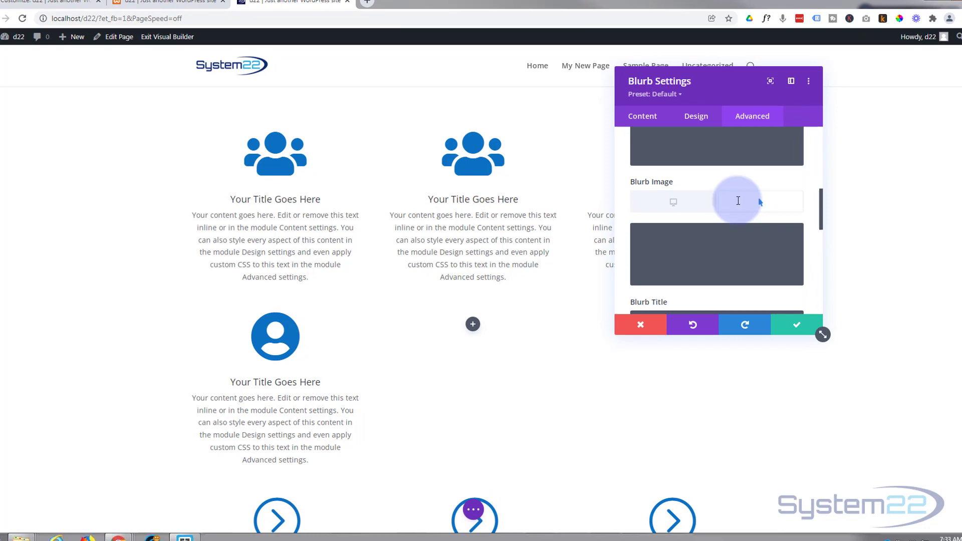
Enter transform:rotateY(360deg); as the Blurb Image hover-state CSS
{"action": "left_click", "coordinate": [690, 145]}
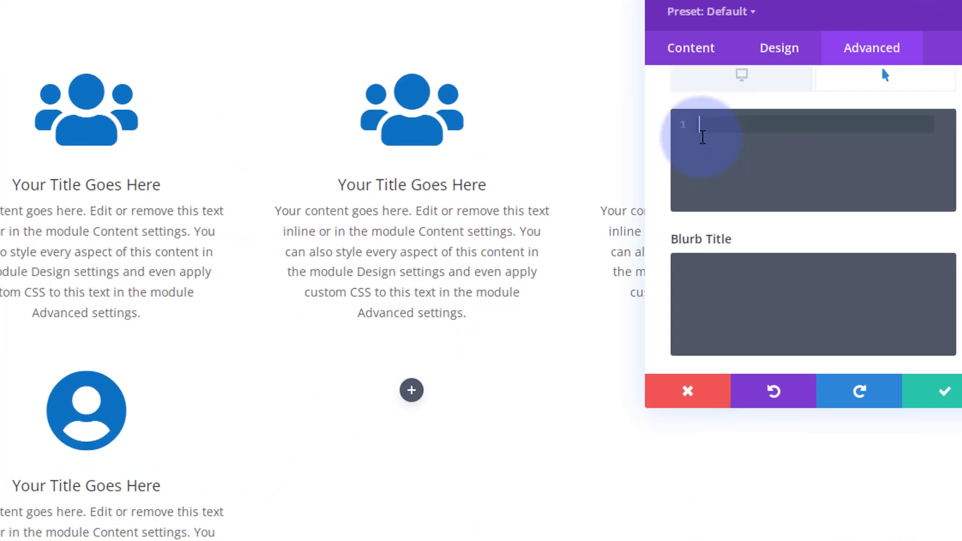
{"action": "type", "text": "transform:rotate"}
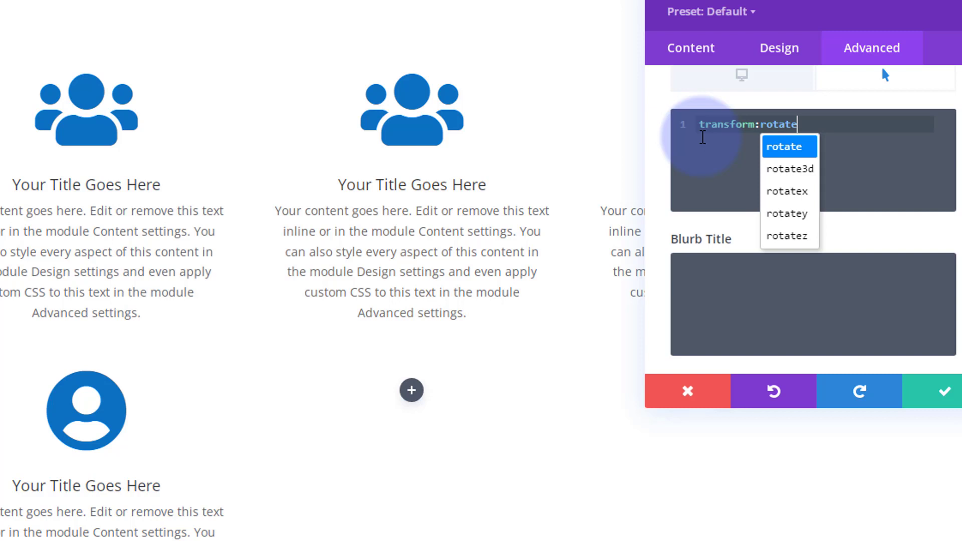
{"action": "type", "text": "Y"}
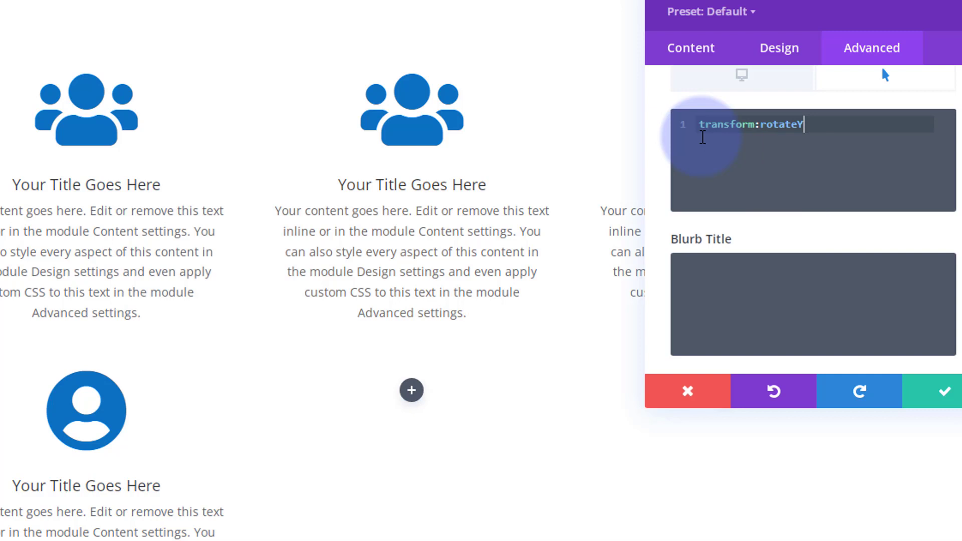
{"action": "type", "text": "("}
{"action": "type", "text": "360deg"}
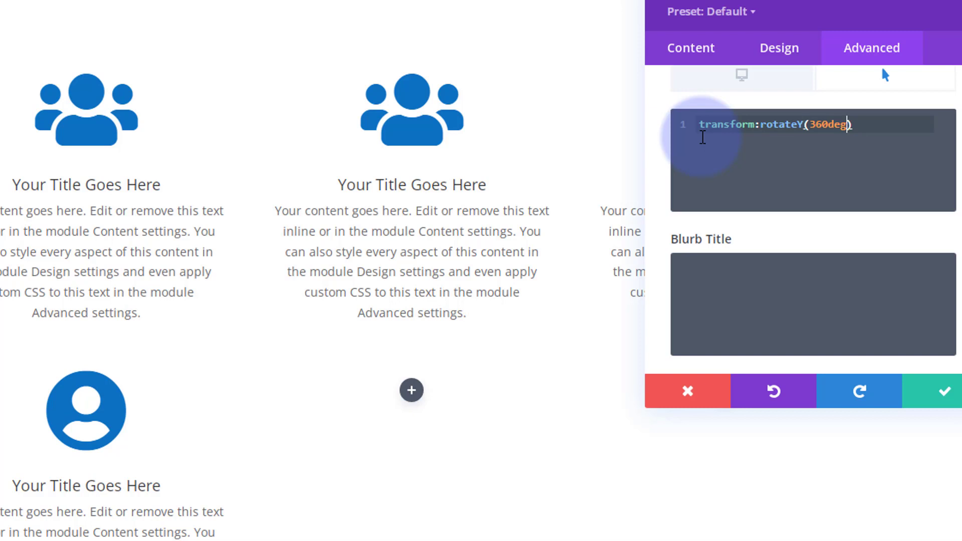
{"action": "left_click", "coordinate": [857, 126]}
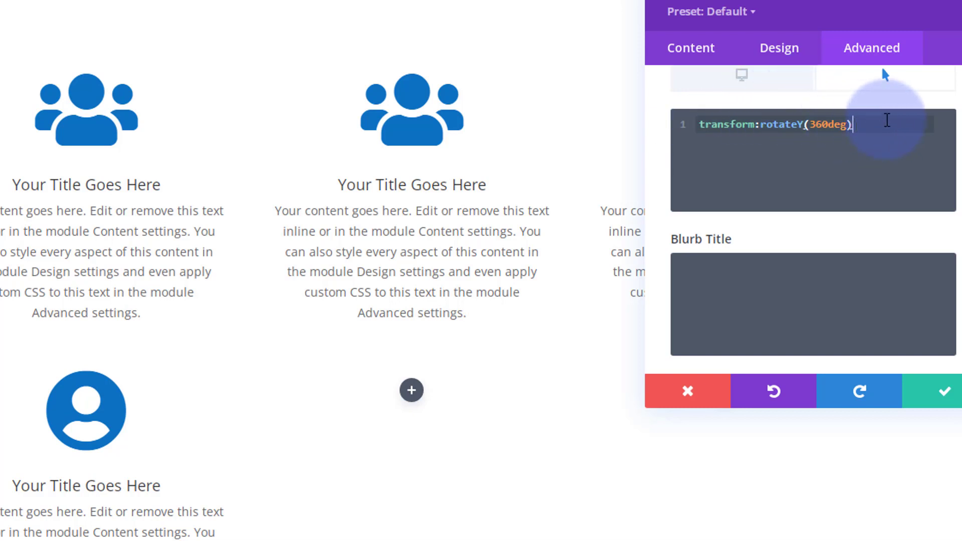
{"action": "type", "text": ";"}
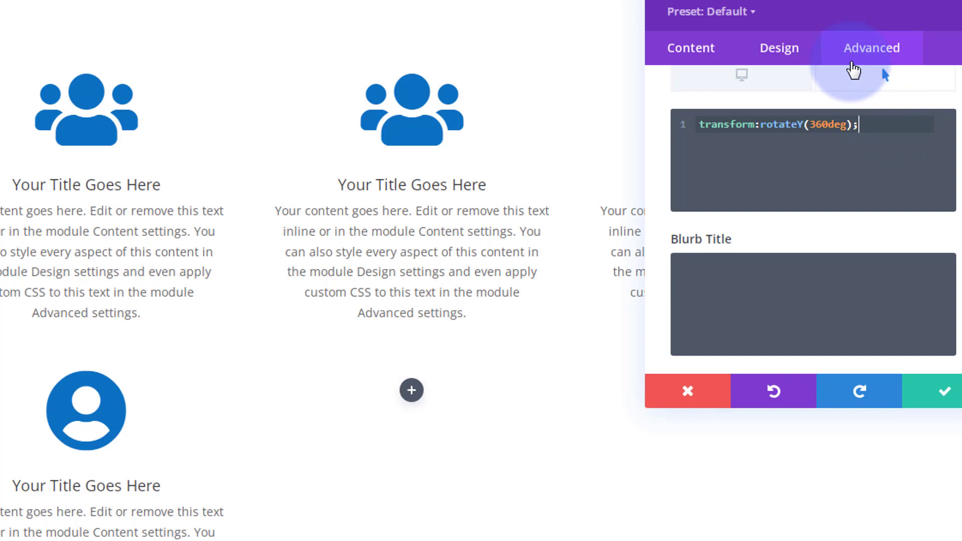
{"action": "scroll", "coordinate": [791, 180], "scroll_direction": "up", "scroll_amount": 4}
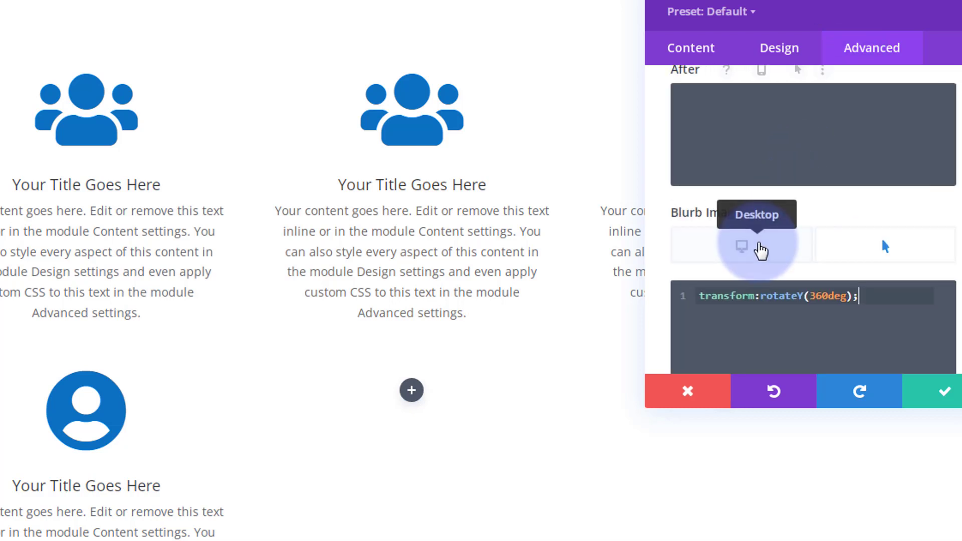
Add transition-duration: 1.25s; to the Blurb Image's Desktop-state custom CSS
{"action": "left_click", "coordinate": [759, 248]}
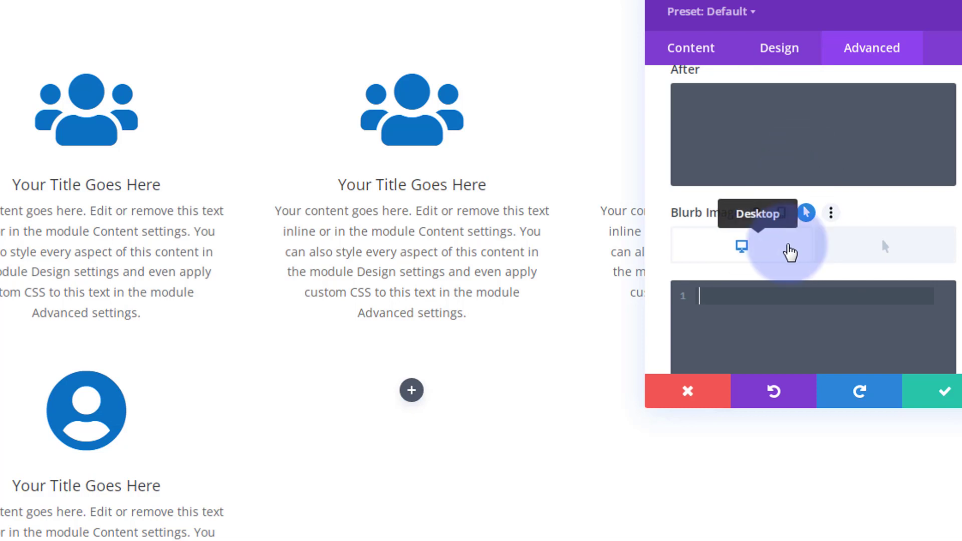
{"action": "left_click", "coordinate": [868, 253]}
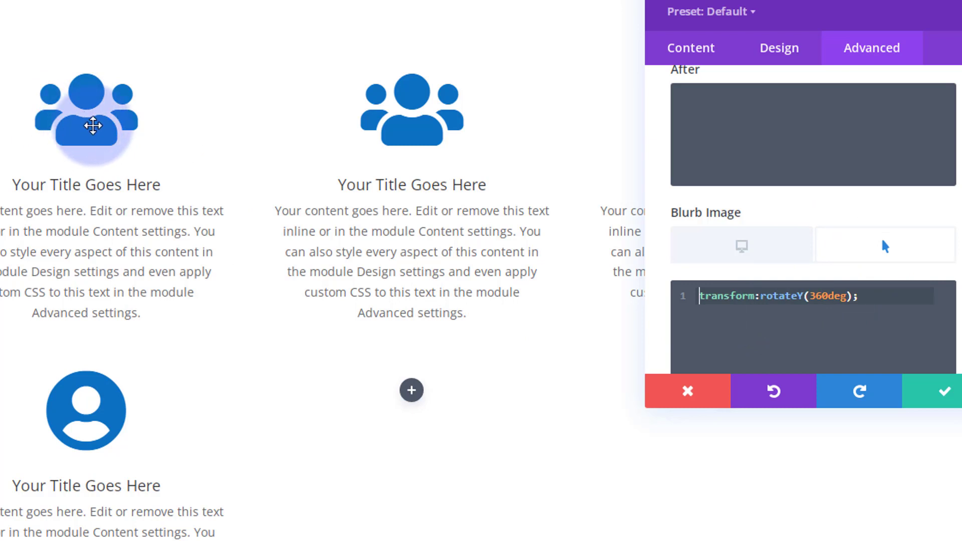
{"action": "left_click", "coordinate": [726, 257]}
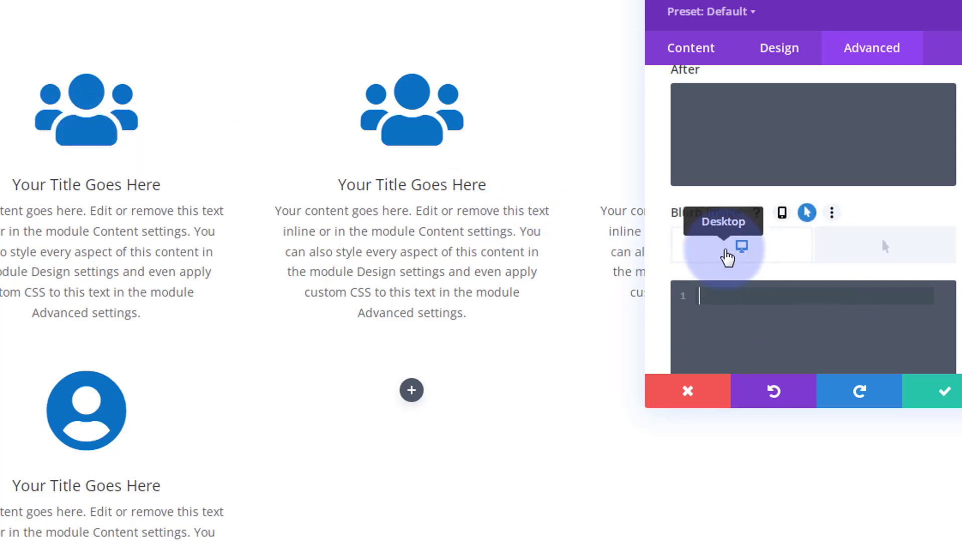
{"action": "left_click", "coordinate": [793, 362]}
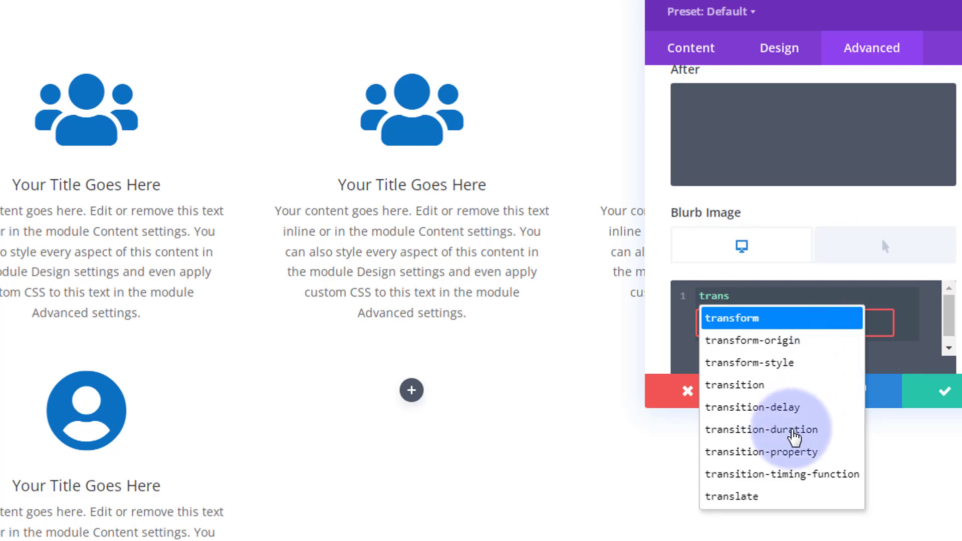
{"action": "left_click", "coordinate": [800, 428]}
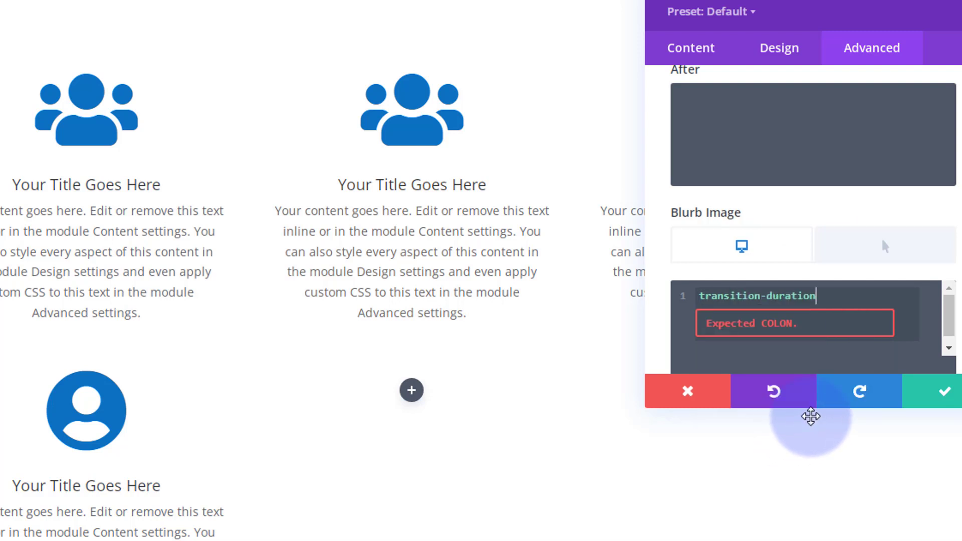
{"action": "type", "text": ": 1.25s"}
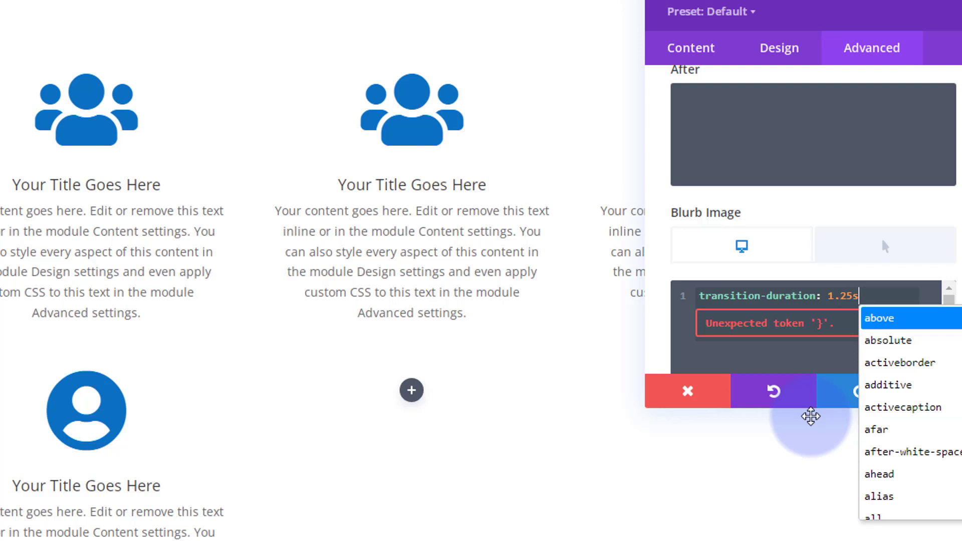
{"action": "type", "text": ";"}
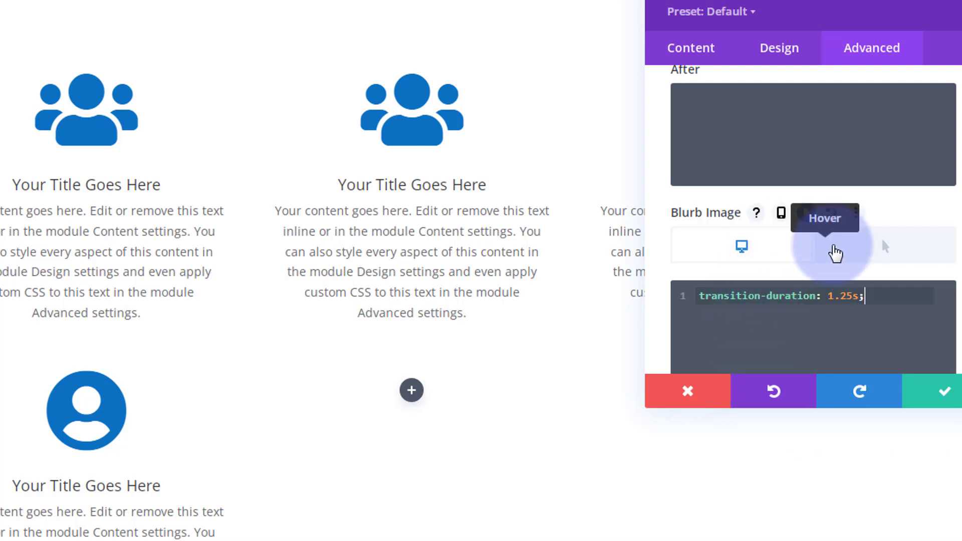
Toggle between Desktop and Hover states to test the 360° spin
{"action": "left_click", "coordinate": [859, 248]}
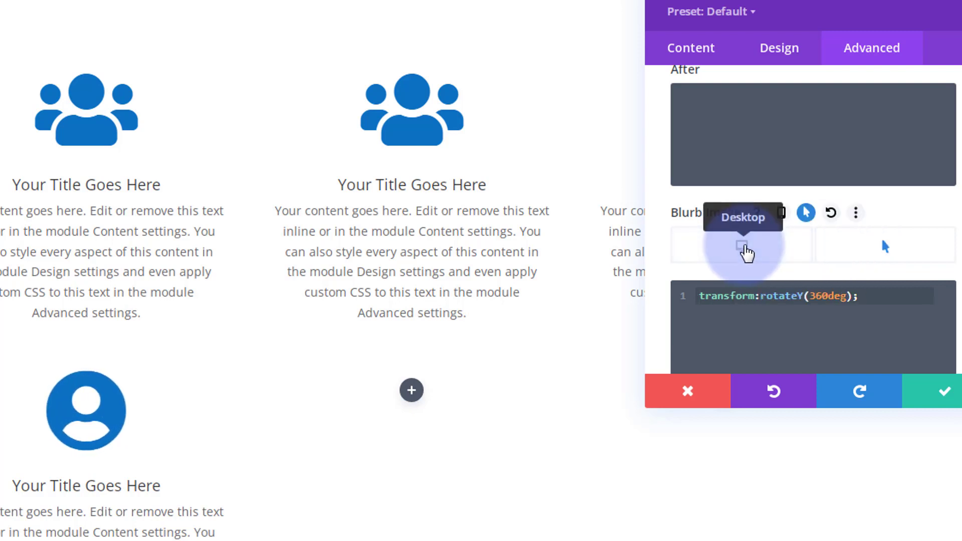
{"action": "left_click", "coordinate": [745, 251]}
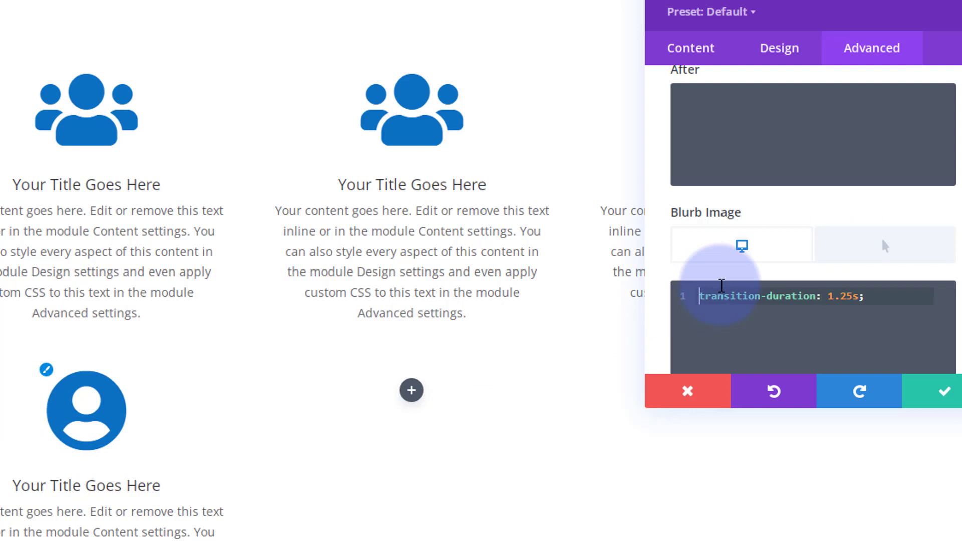
{"action": "left_click", "coordinate": [888, 253]}
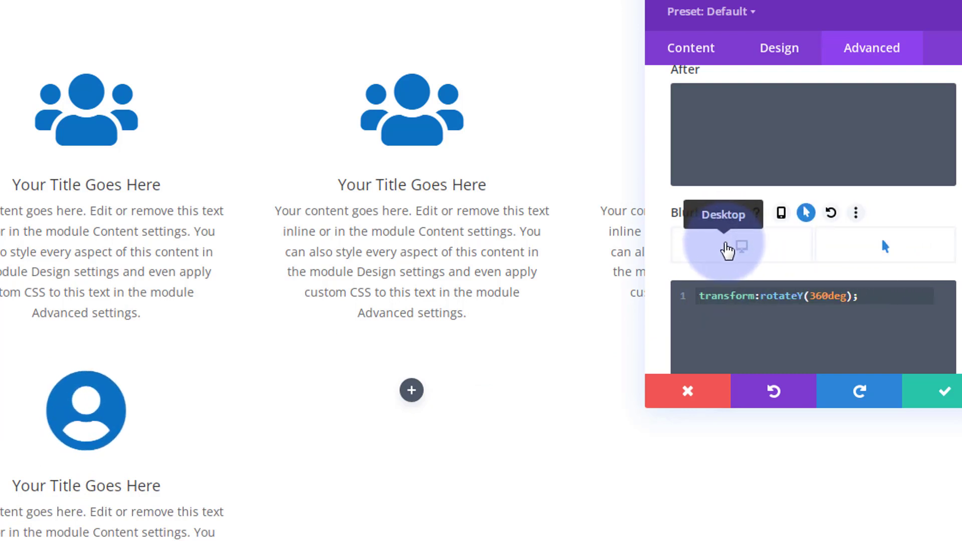
{"action": "left_click", "coordinate": [727, 251]}
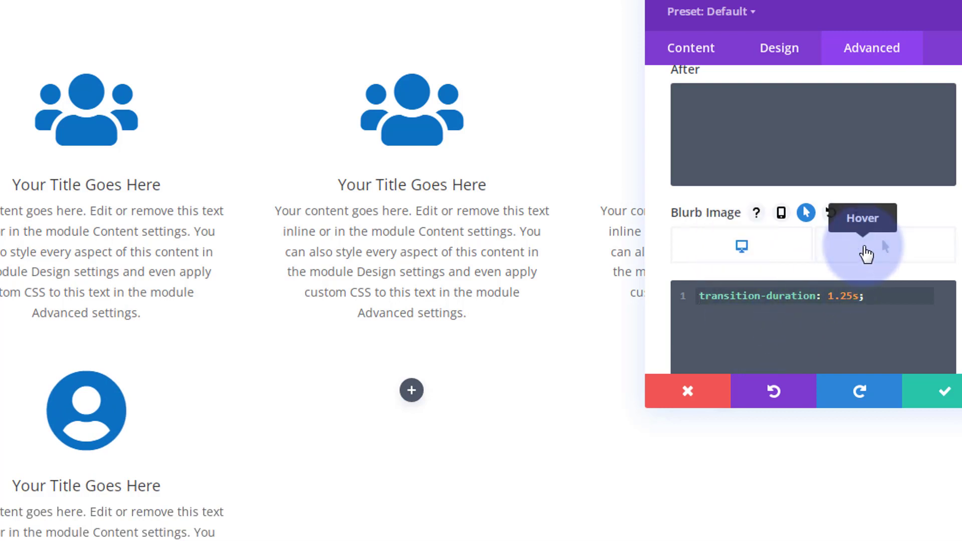
{"action": "left_click", "coordinate": [866, 255]}
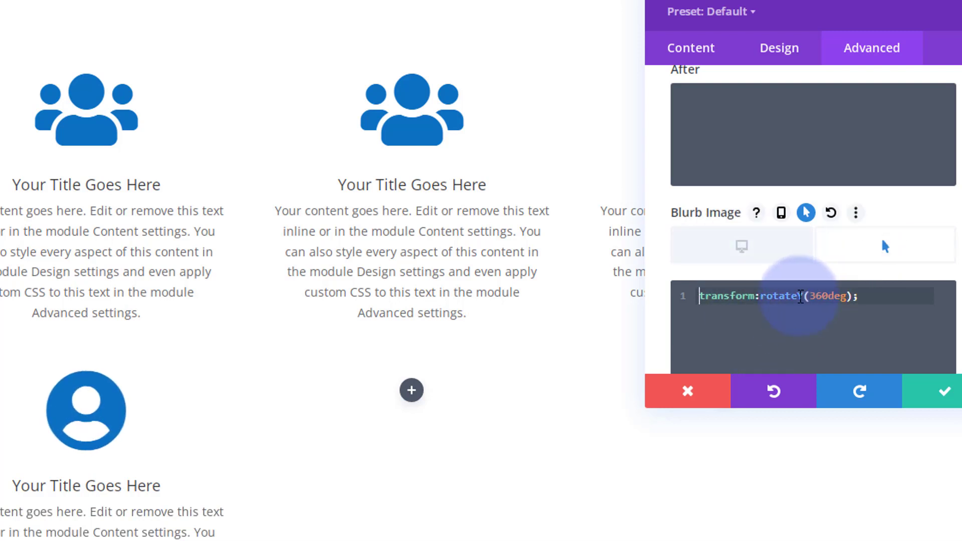
{"action": "left_click", "coordinate": [799, 295]}
{"action": "left_click_drag", "start_coordinate": [799, 296], "coordinate": [800, 299]}
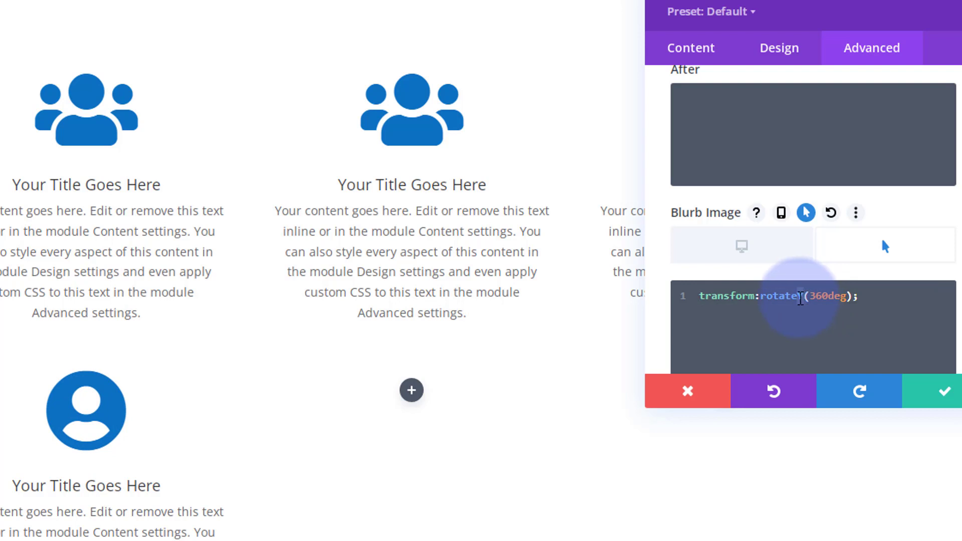
{"action": "type", "text": "X"}
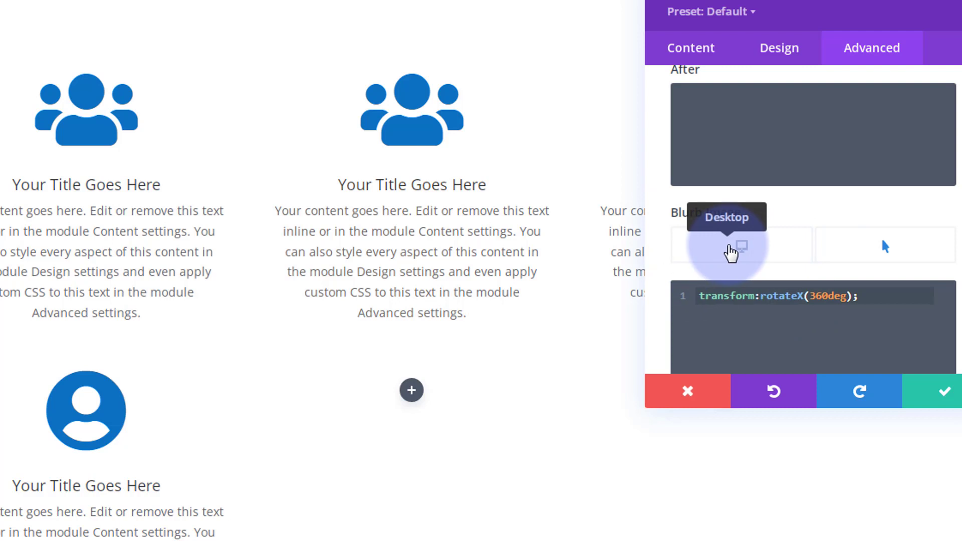
{"action": "left_click", "coordinate": [730, 253]}
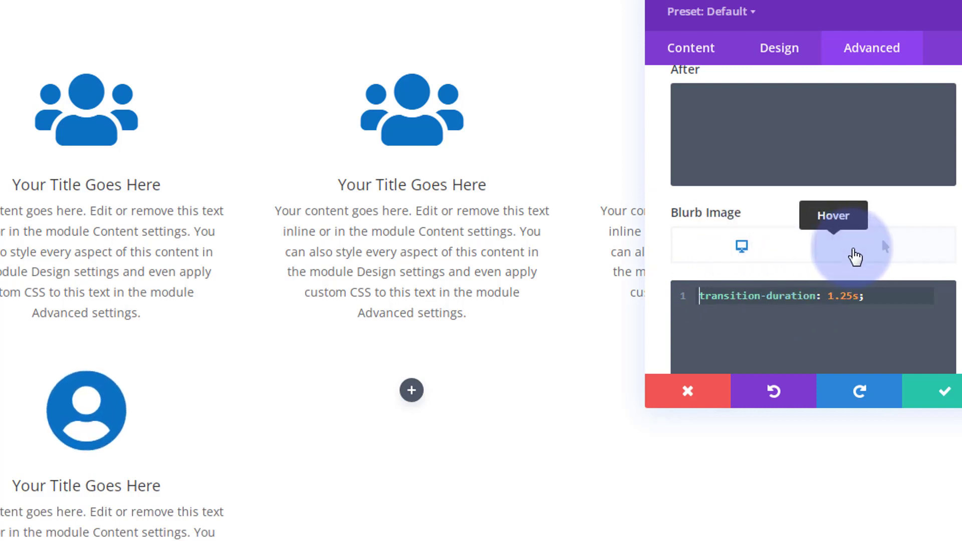
{"action": "left_click", "coordinate": [855, 257]}
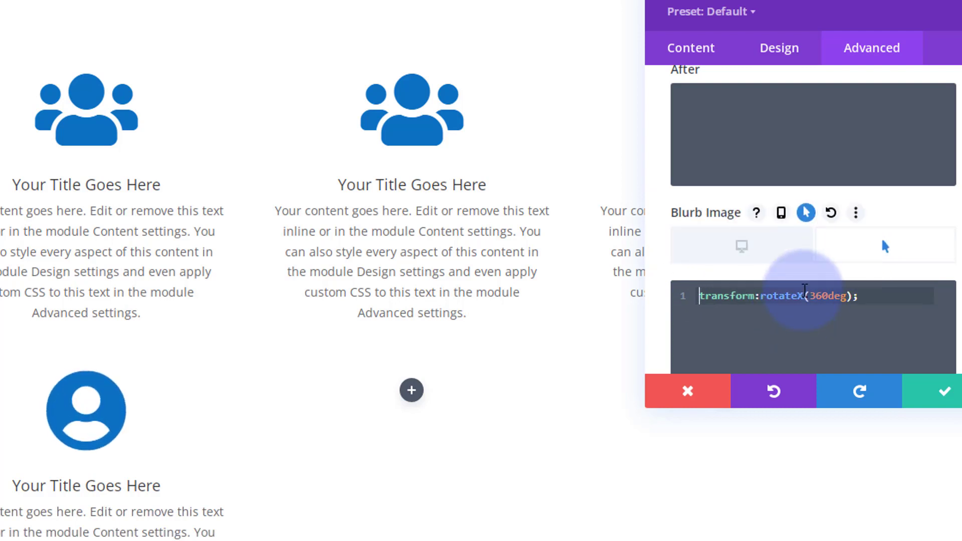
{"action": "left_click", "coordinate": [800, 295]}
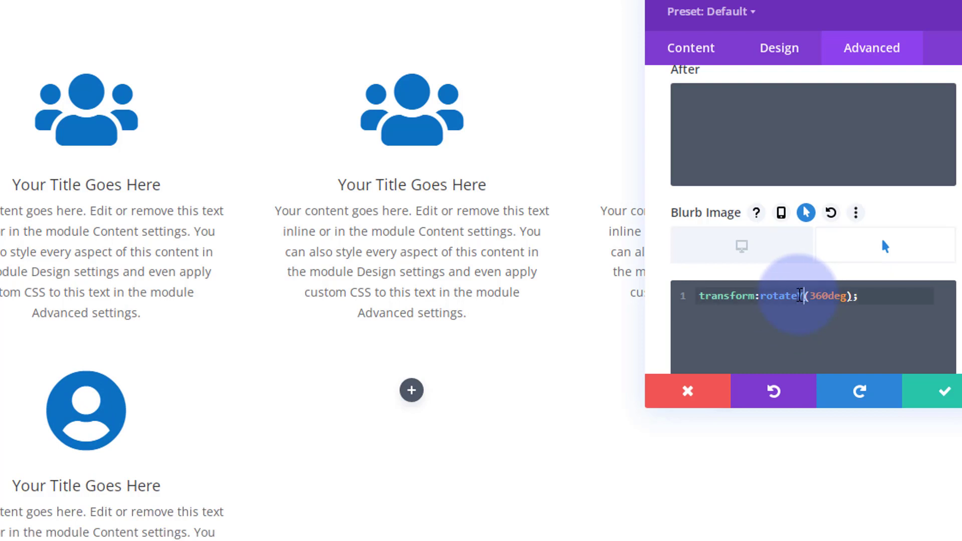
{"action": "key", "text": "BackSpace"}
{"action": "type", "text": "Y"}
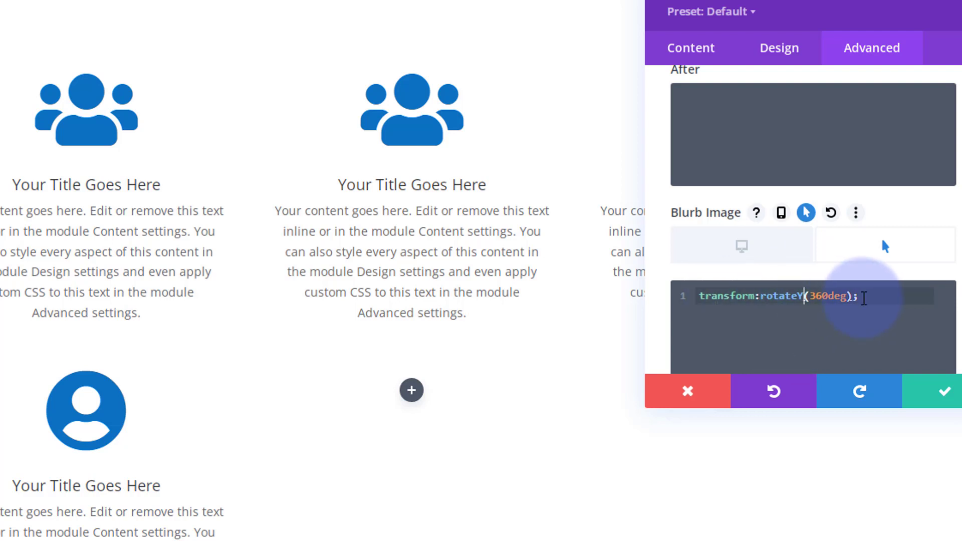
{"action": "left_click", "coordinate": [860, 330]}
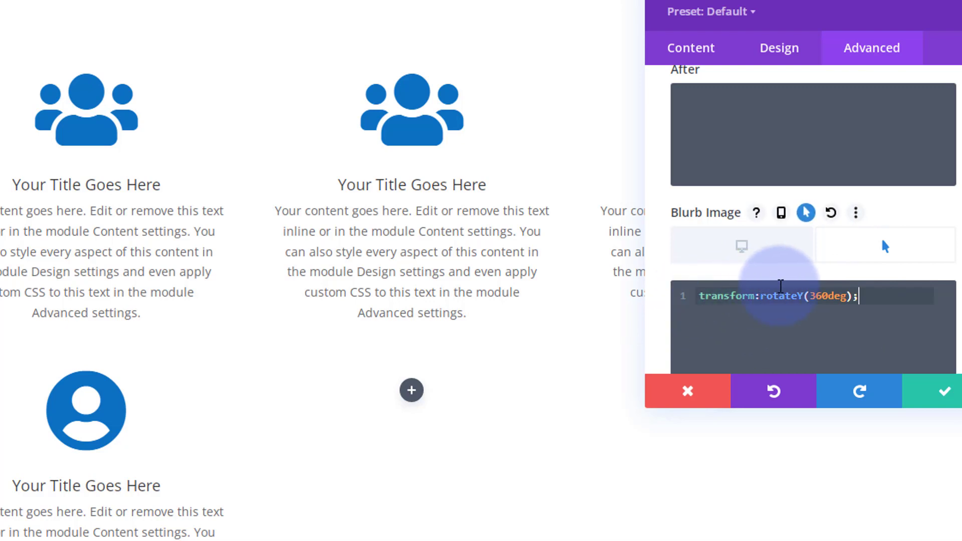
{"action": "left_click", "coordinate": [755, 252]}
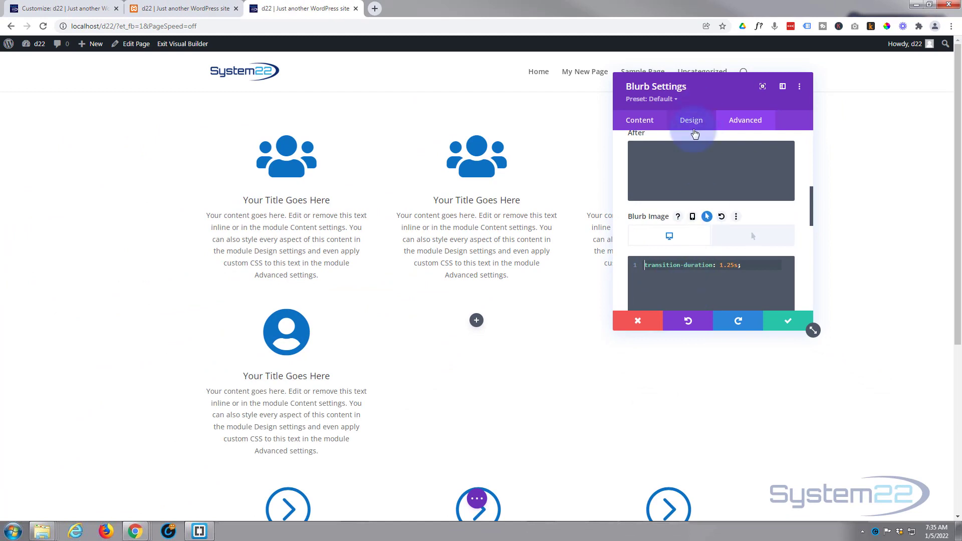
Give the icon a red #e02b20 hover colour, keeping blue as its default colour
{"action": "scroll", "coordinate": [689, 201], "scroll_direction": "up", "scroll_amount": 1}
{"action": "scroll", "coordinate": [689, 201], "scroll_direction": "up", "scroll_amount": 2}
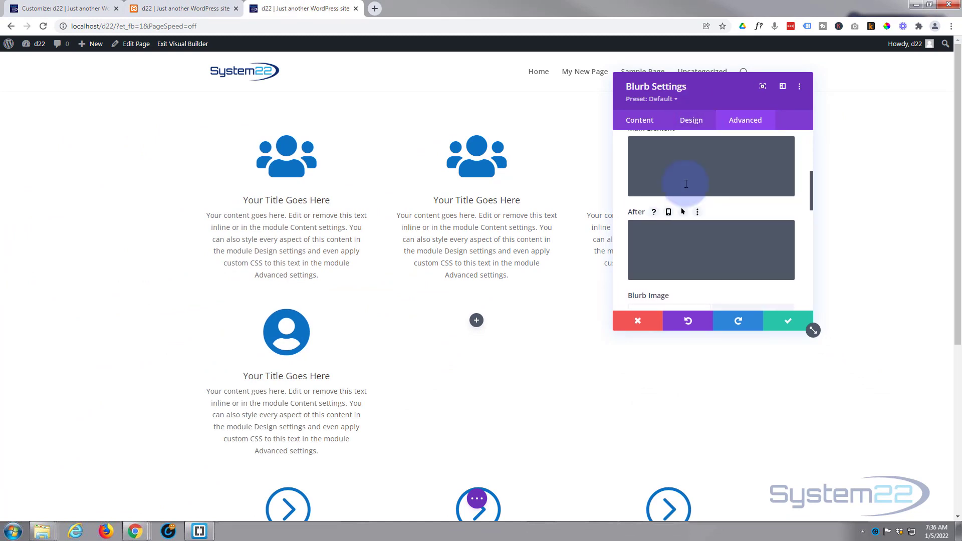
{"action": "left_click", "coordinate": [691, 122]}
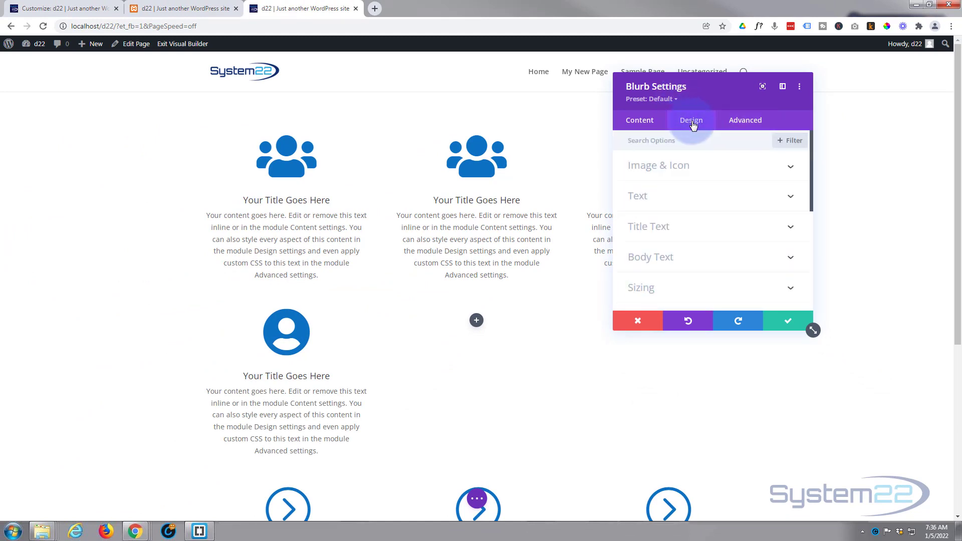
{"action": "left_click", "coordinate": [714, 173]}
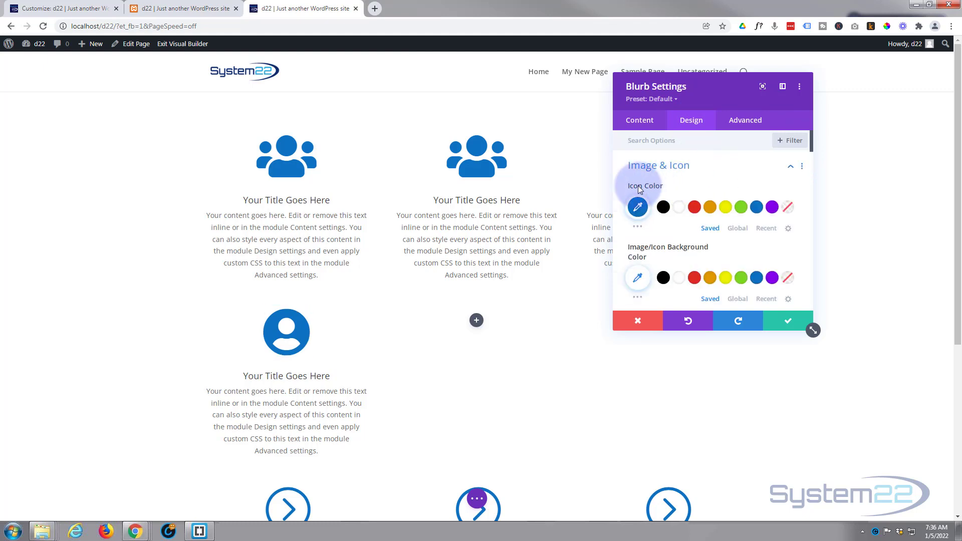
{"action": "mouse_move", "coordinate": [639, 190]}
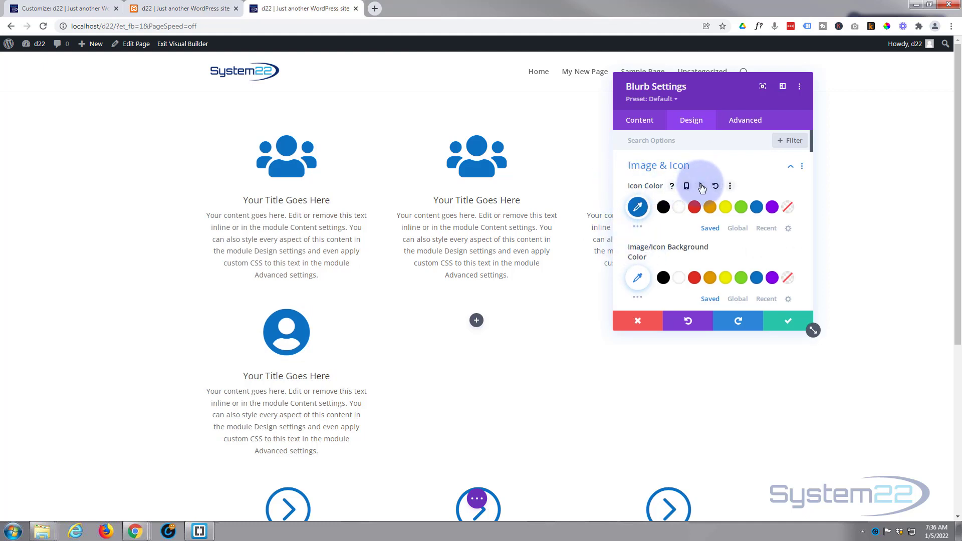
{"action": "left_click", "coordinate": [701, 186]}
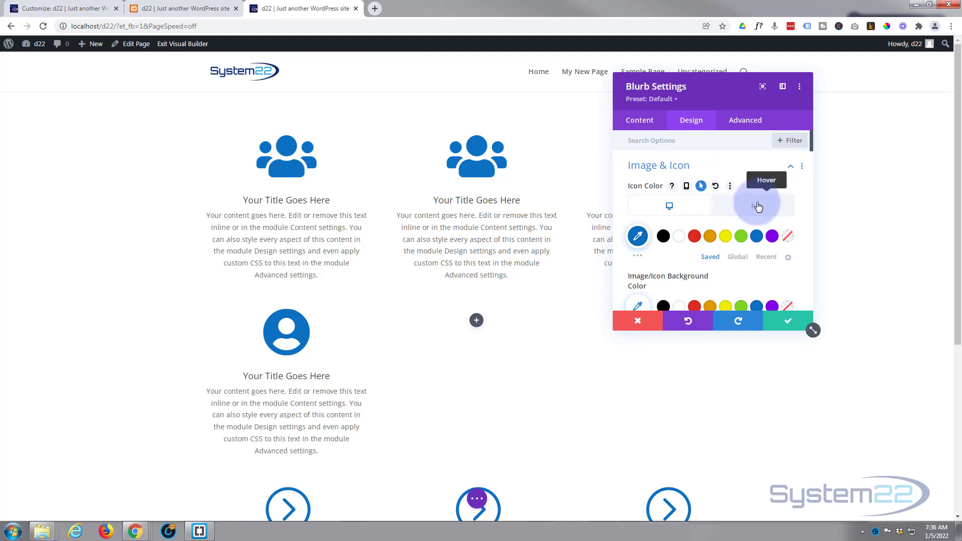
{"action": "left_click", "coordinate": [752, 209]}
{"action": "left_click", "coordinate": [694, 236]}
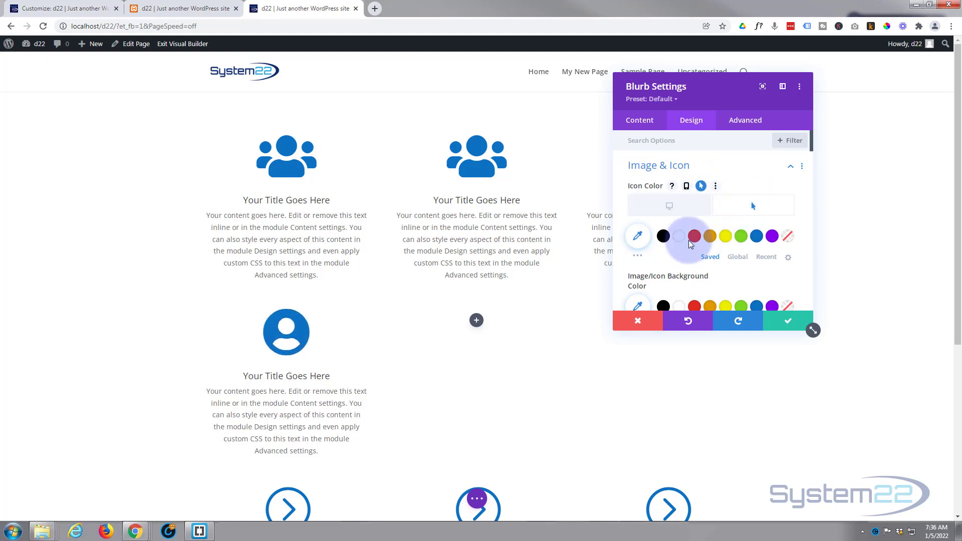
{"action": "left_click", "coordinate": [695, 238]}
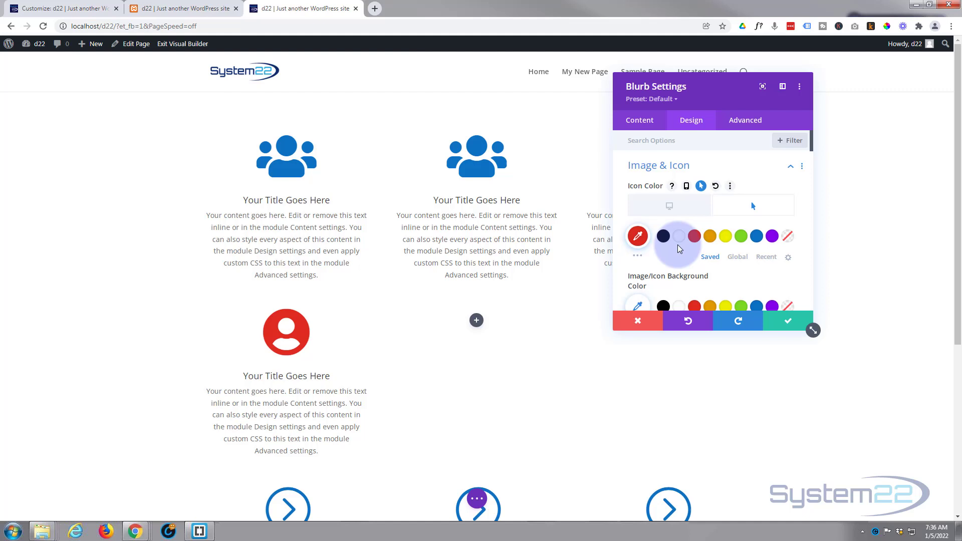
{"action": "left_click", "coordinate": [673, 211]}
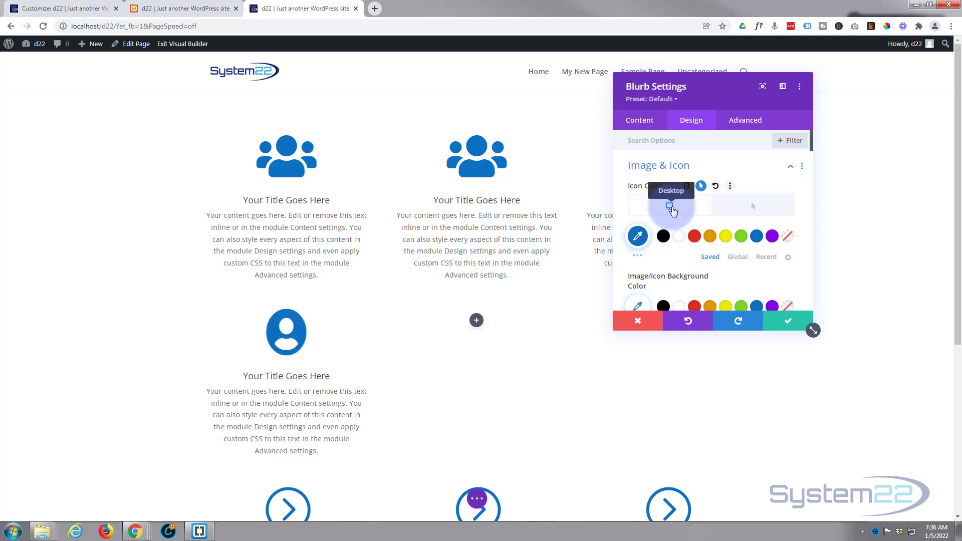
{"action": "left_click", "coordinate": [742, 209]}
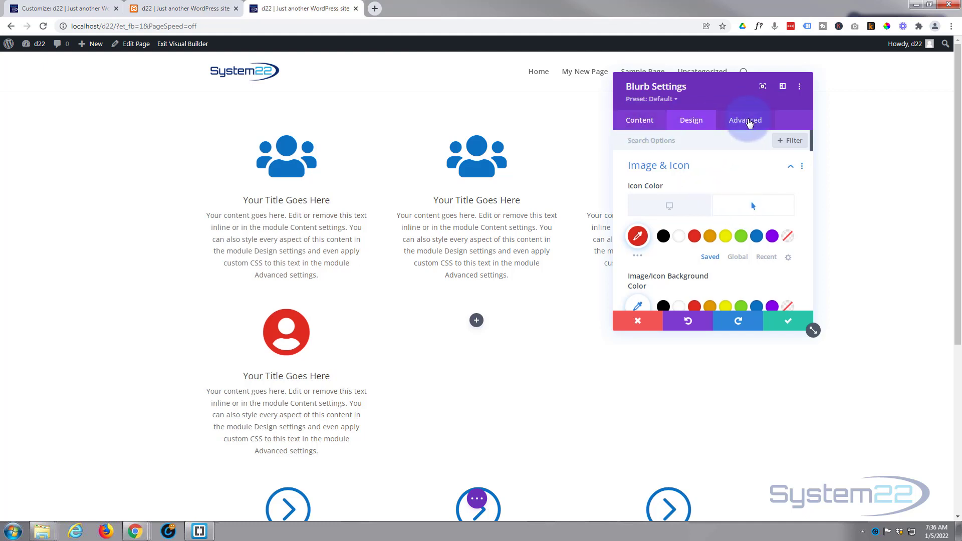
Drag the Advanced > Transitions duration slider from 300ms to 1250ms
{"action": "left_click", "coordinate": [749, 123]}
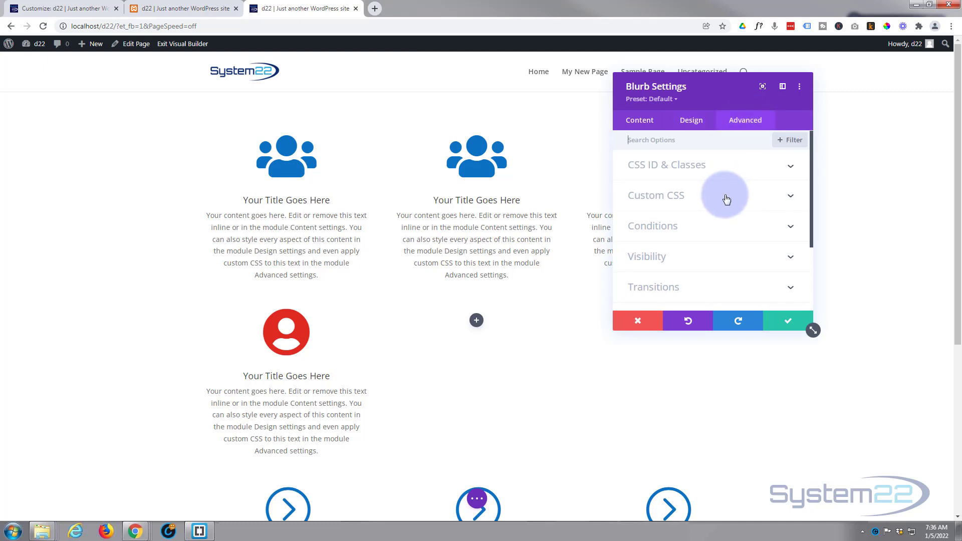
{"action": "scroll", "coordinate": [714, 228], "scroll_direction": "down", "scroll_amount": 2}
{"action": "left_click", "coordinate": [712, 237]}
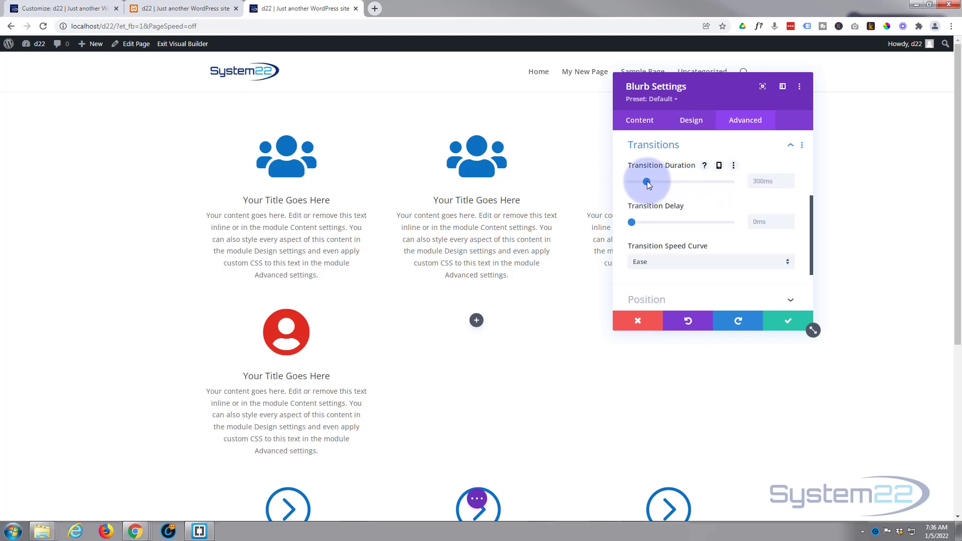
{"action": "left_click_drag", "start_coordinate": [648, 182], "coordinate": [690, 181]}
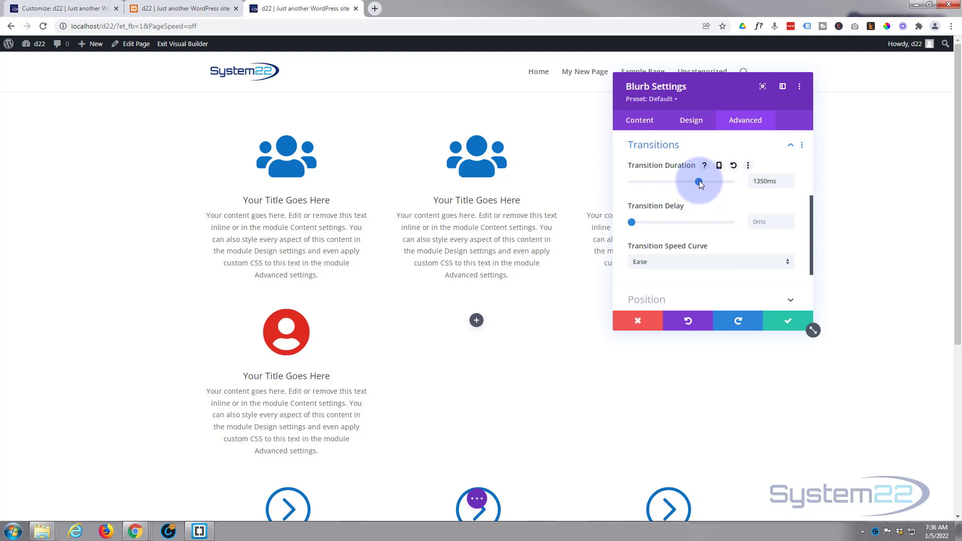
{"action": "left_click_drag", "start_coordinate": [696, 181], "coordinate": [693, 181]}
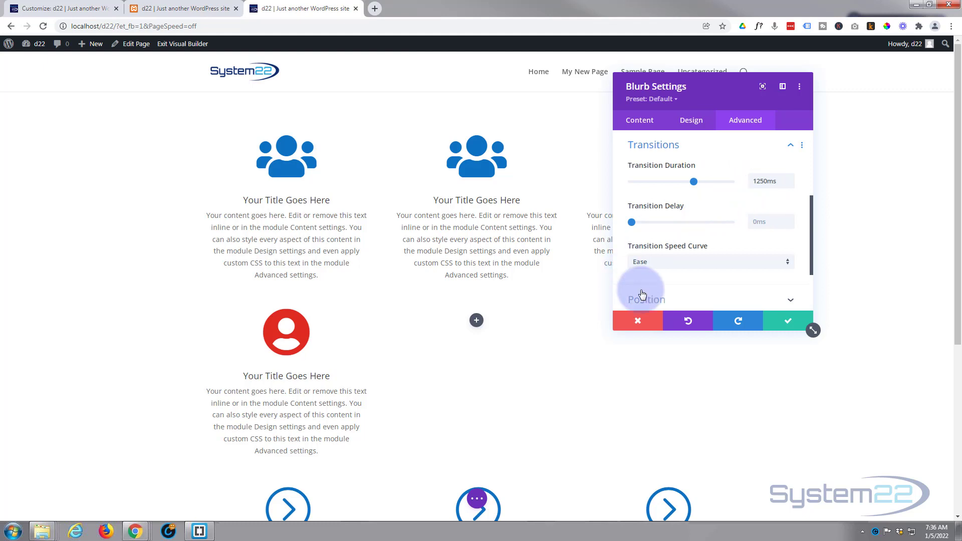
Save the blurb, then duplicate it twice into the second and third columns
{"action": "left_click", "coordinate": [783, 321]}
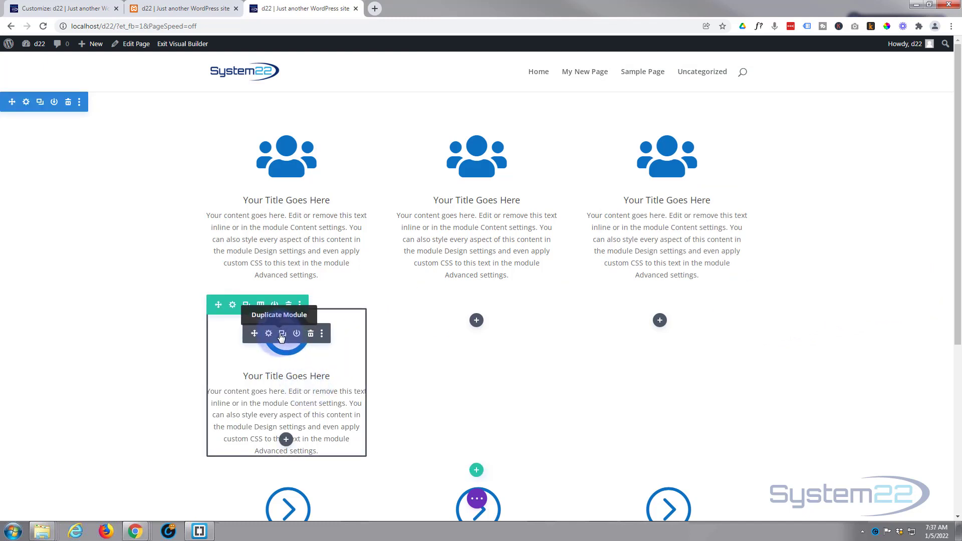
{"action": "left_click", "coordinate": [282, 334]}
{"action": "left_click_drag", "start_coordinate": [253, 334], "coordinate": [477, 323]}
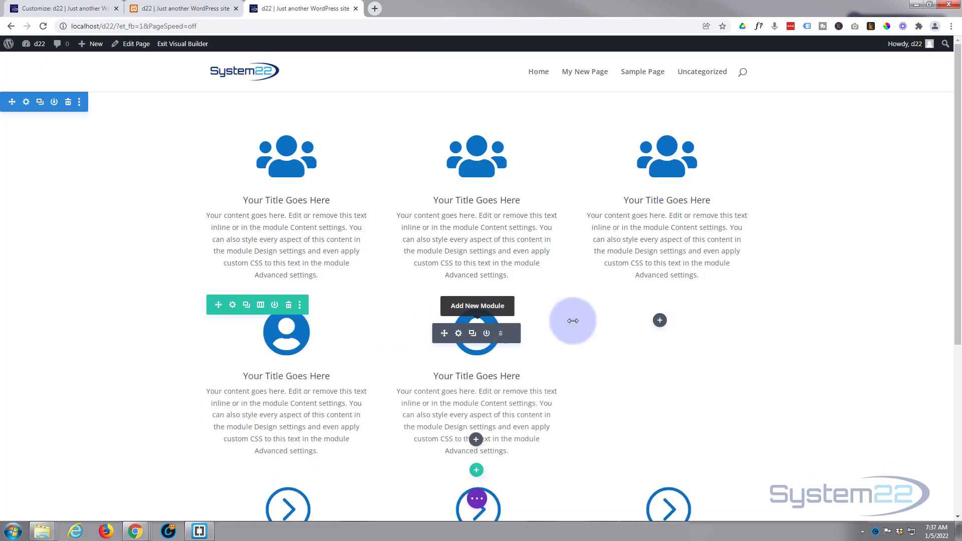
{"action": "left_click", "coordinate": [472, 335]}
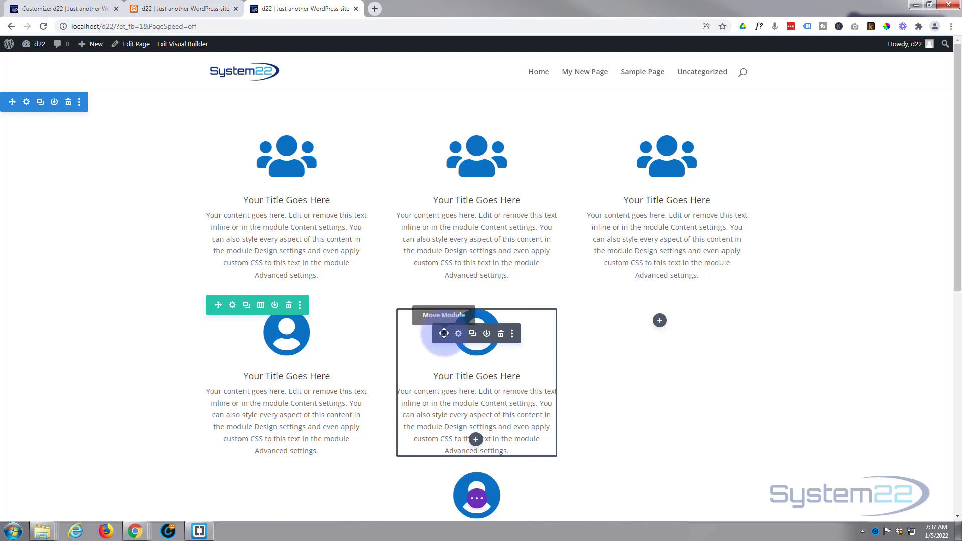
{"action": "left_click_drag", "start_coordinate": [444, 333], "coordinate": [653, 321]}
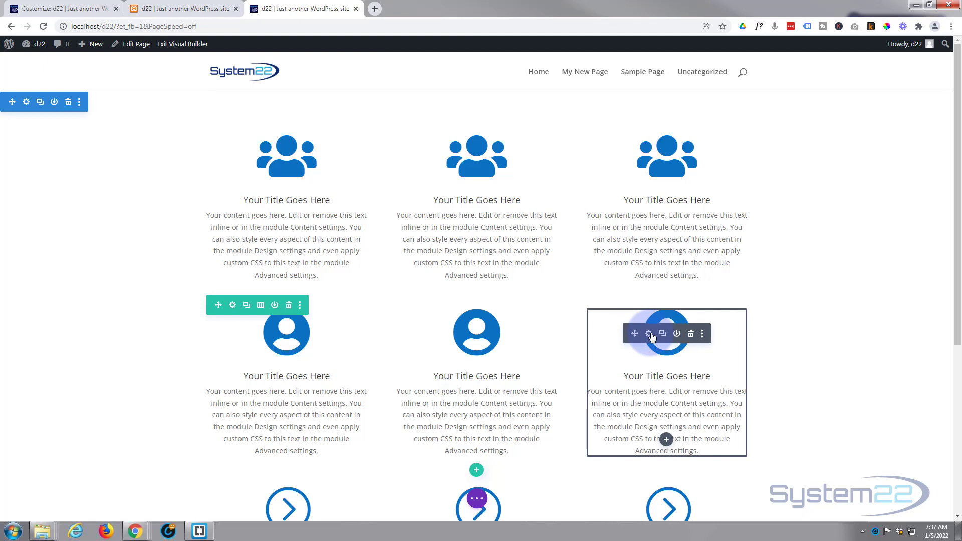
Give the third-column blurb a user-with-gear icon from a 'person' search and save
{"action": "left_click", "coordinate": [649, 334]}
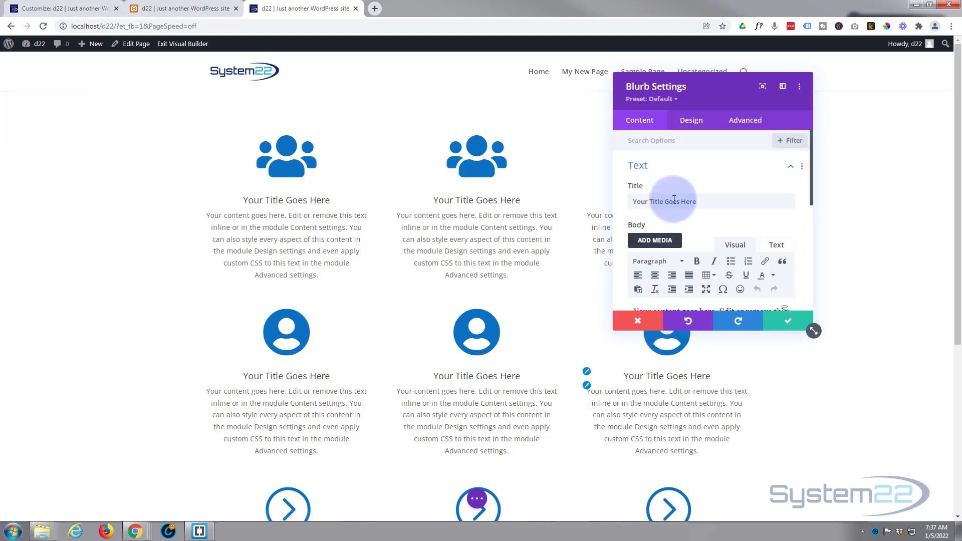
{"action": "scroll", "coordinate": [681, 172], "scroll_direction": "down", "scroll_amount": 8}
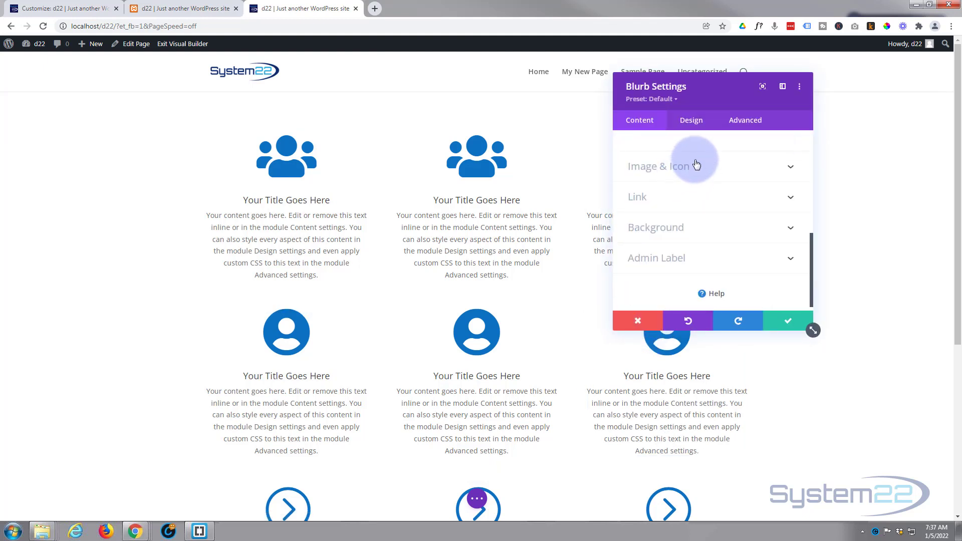
{"action": "left_click", "coordinate": [696, 167]}
{"action": "left_click", "coordinate": [662, 223]}
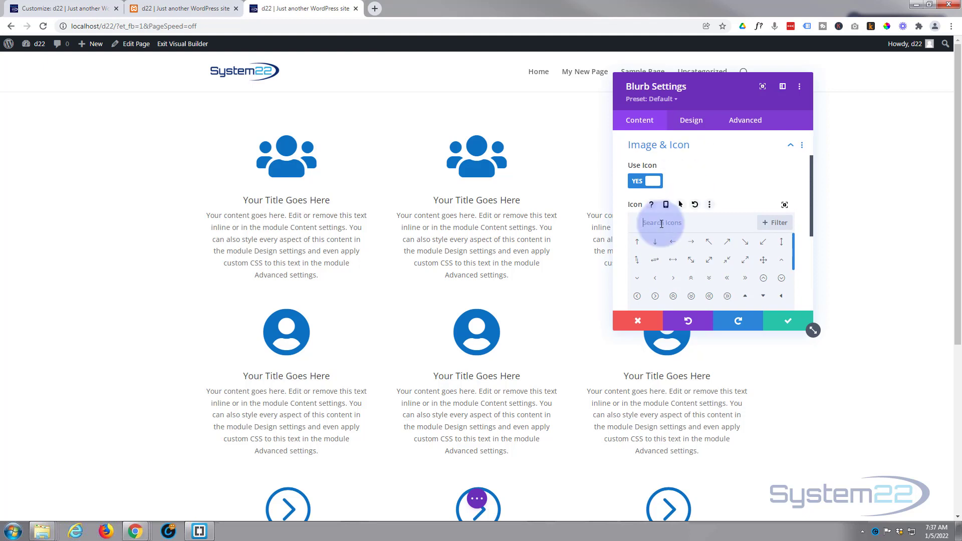
{"action": "type", "text": "person"}
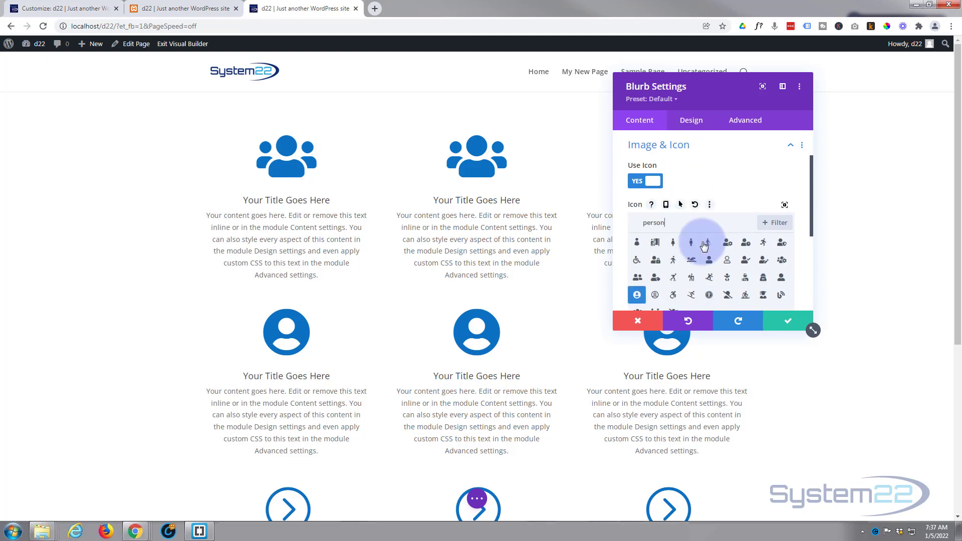
{"action": "left_click", "coordinate": [727, 244]}
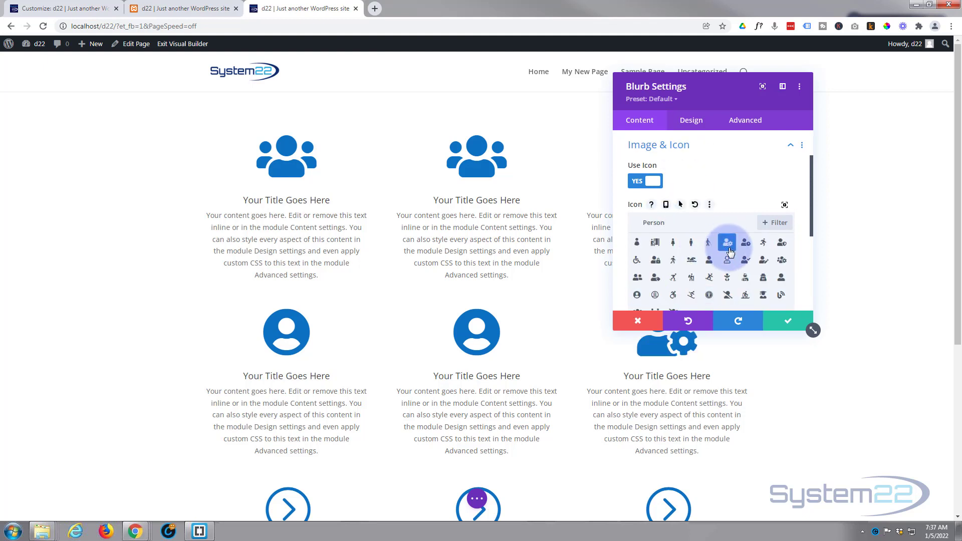
{"action": "left_click", "coordinate": [784, 322]}
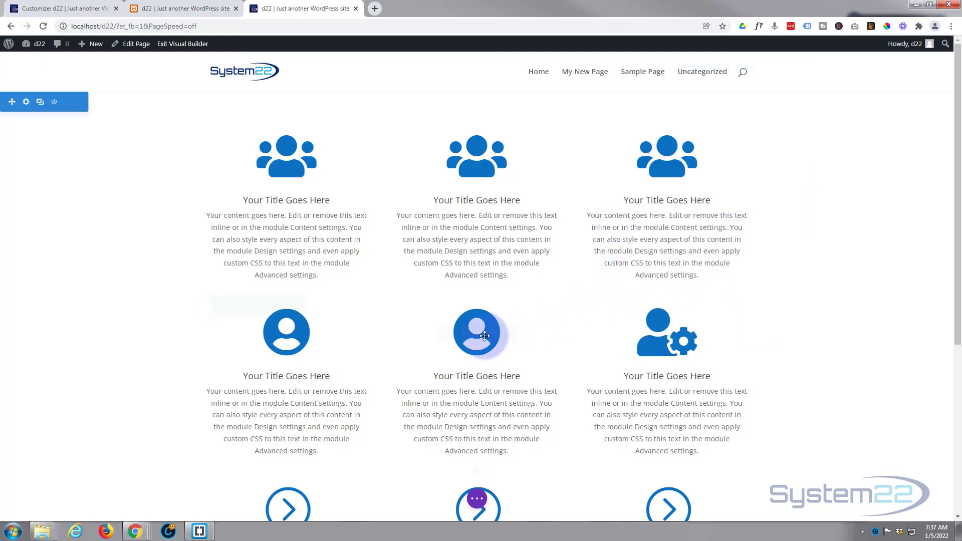
Give the middle blurb a users-with-gear icon from a 'Pers' search and save
{"action": "left_click", "coordinate": [458, 334]}
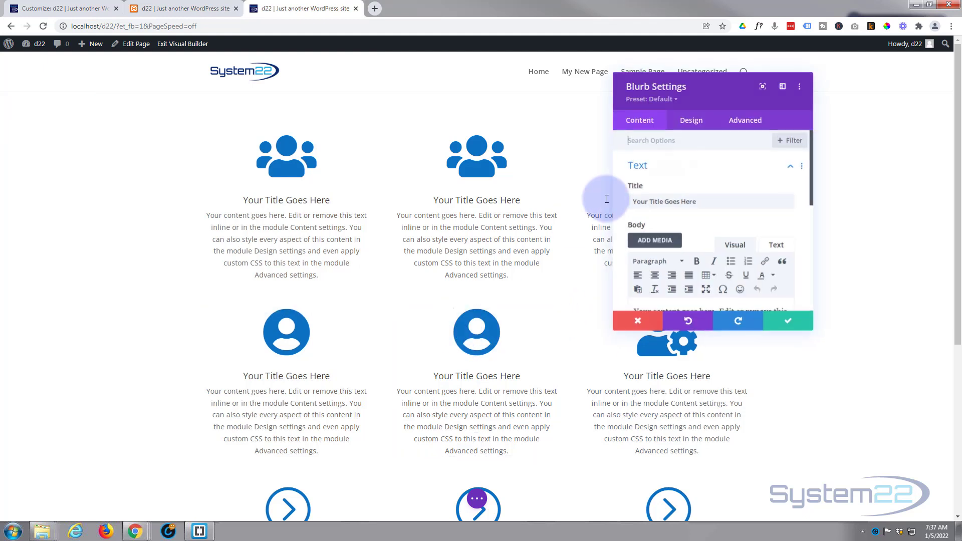
{"action": "scroll", "coordinate": [658, 165], "scroll_direction": "down", "scroll_amount": 3}
{"action": "scroll", "coordinate": [658, 166], "scroll_direction": "down", "scroll_amount": 3}
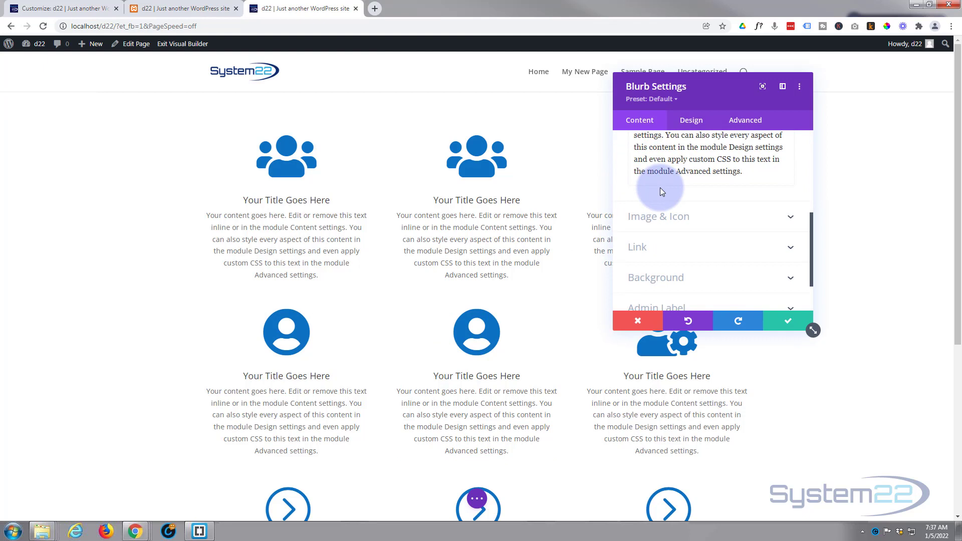
{"action": "left_click", "coordinate": [669, 215]}
{"action": "left_click", "coordinate": [676, 221]}
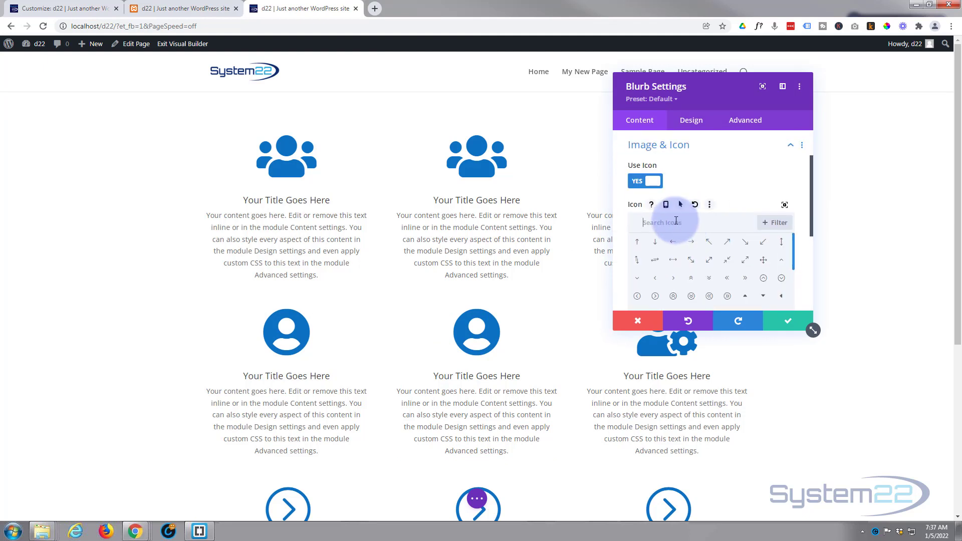
{"action": "type", "text": "Pers"}
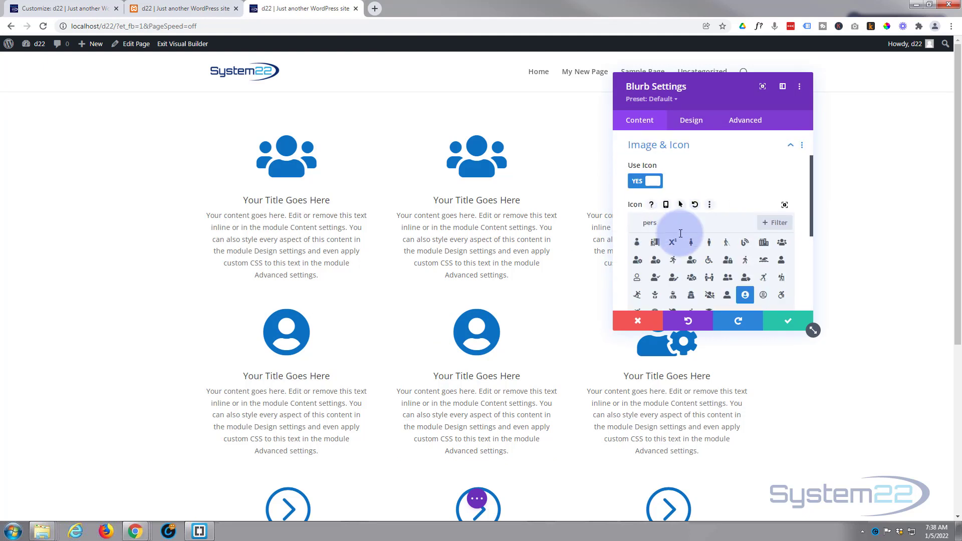
{"action": "left_click", "coordinate": [691, 279]}
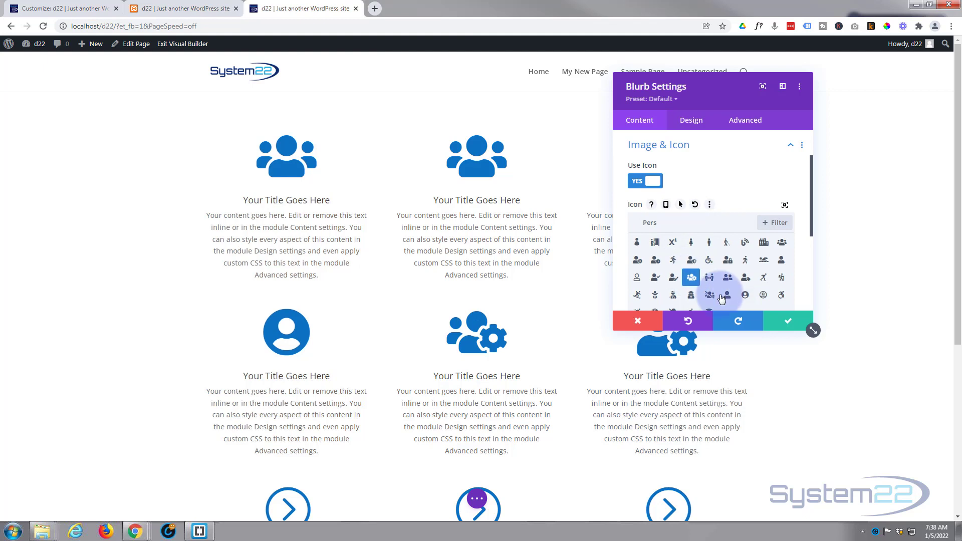
{"action": "left_click", "coordinate": [787, 321]}
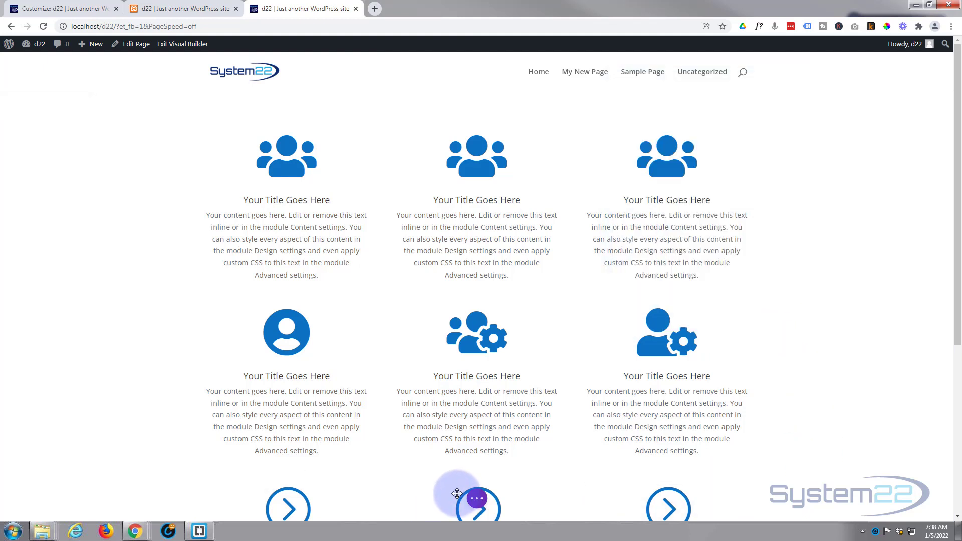
Save the page with the three icon blurbs and exit the Visual Builder to the live page
{"action": "left_click", "coordinate": [477, 500]}
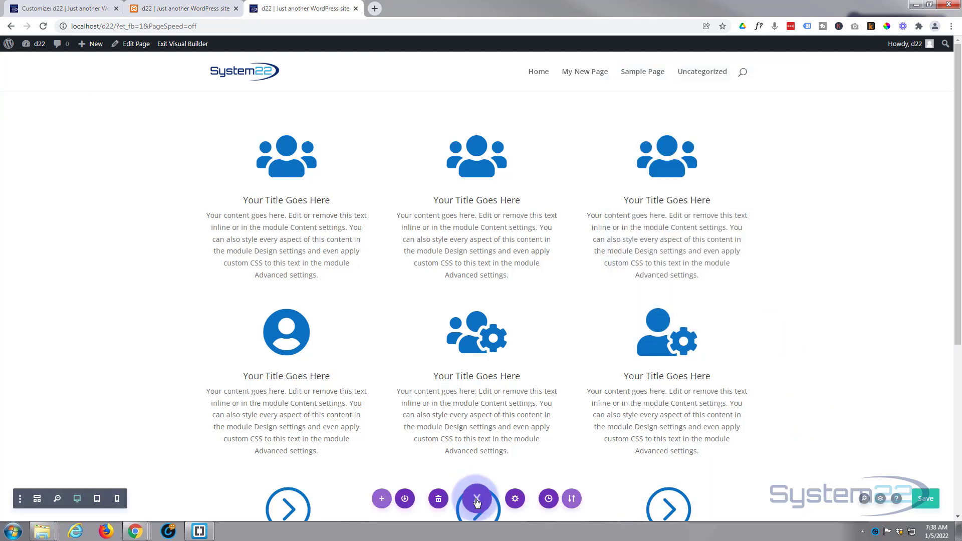
{"action": "left_click", "coordinate": [925, 500]}
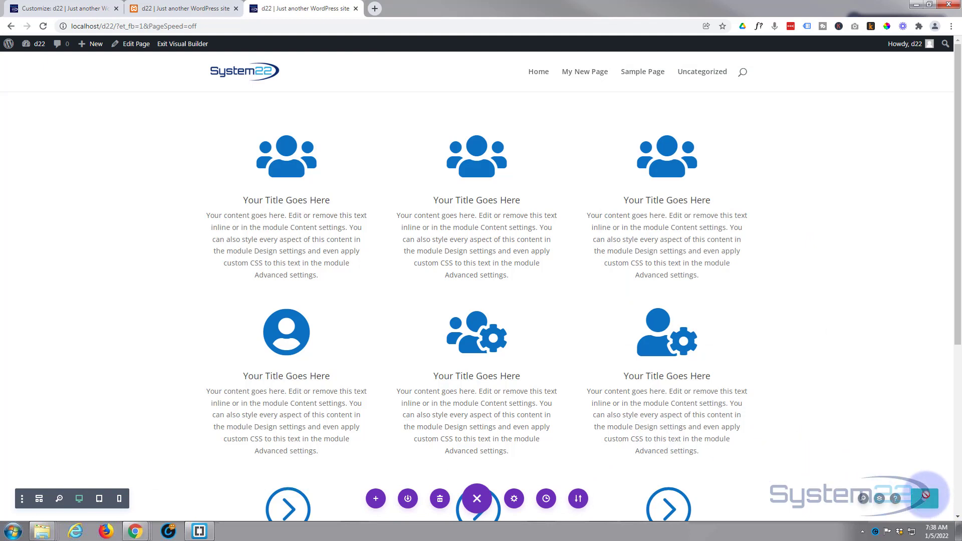
{"action": "left_click", "coordinate": [195, 48]}
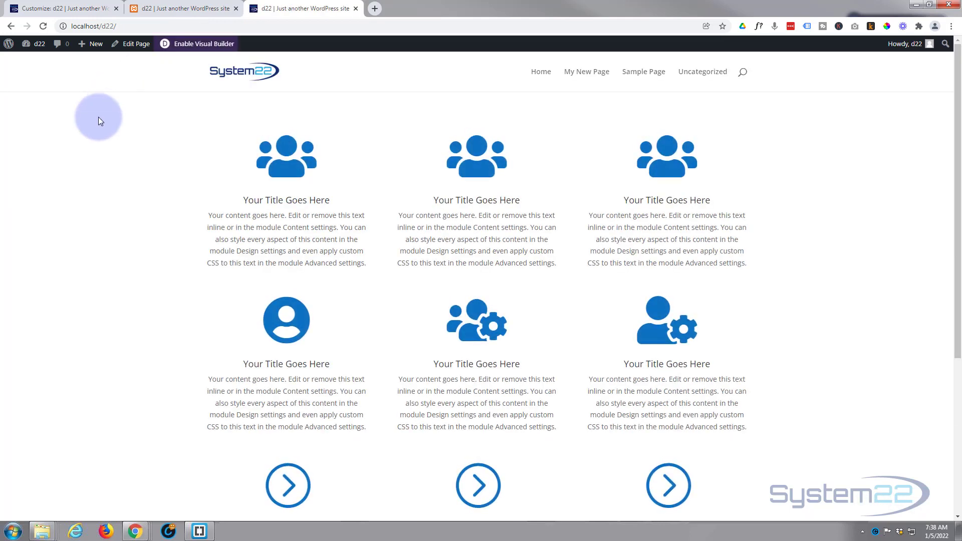
{"action": "scroll", "coordinate": [79, 197], "scroll_direction": "down", "scroll_amount": 2}
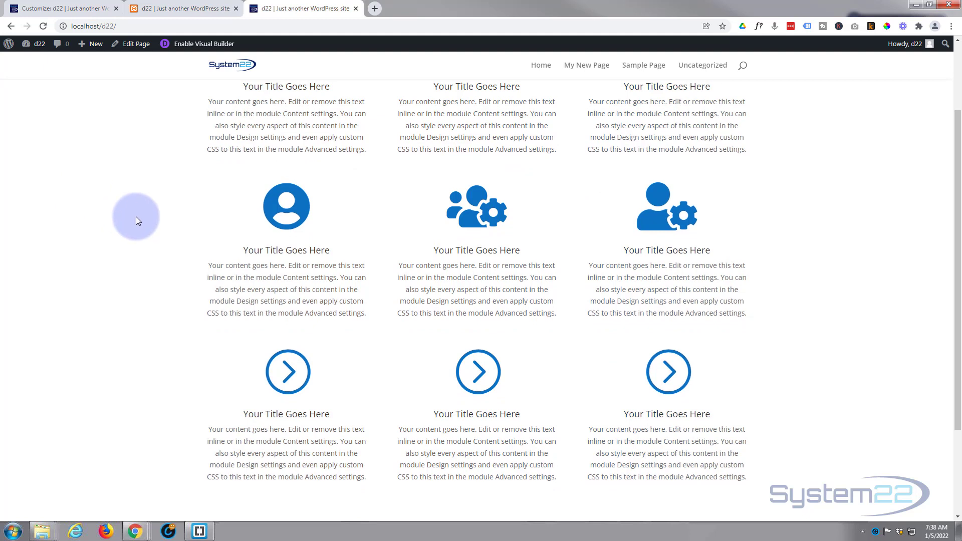